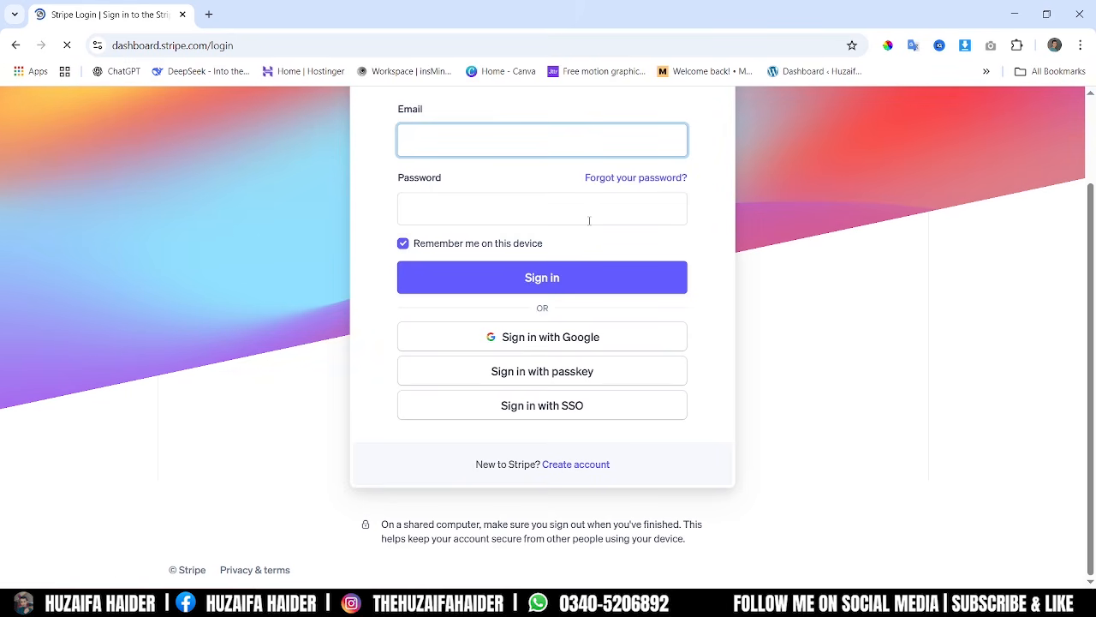
Start a new Stripe account registration and fill in the email, full name and account password
left_click(575, 464)
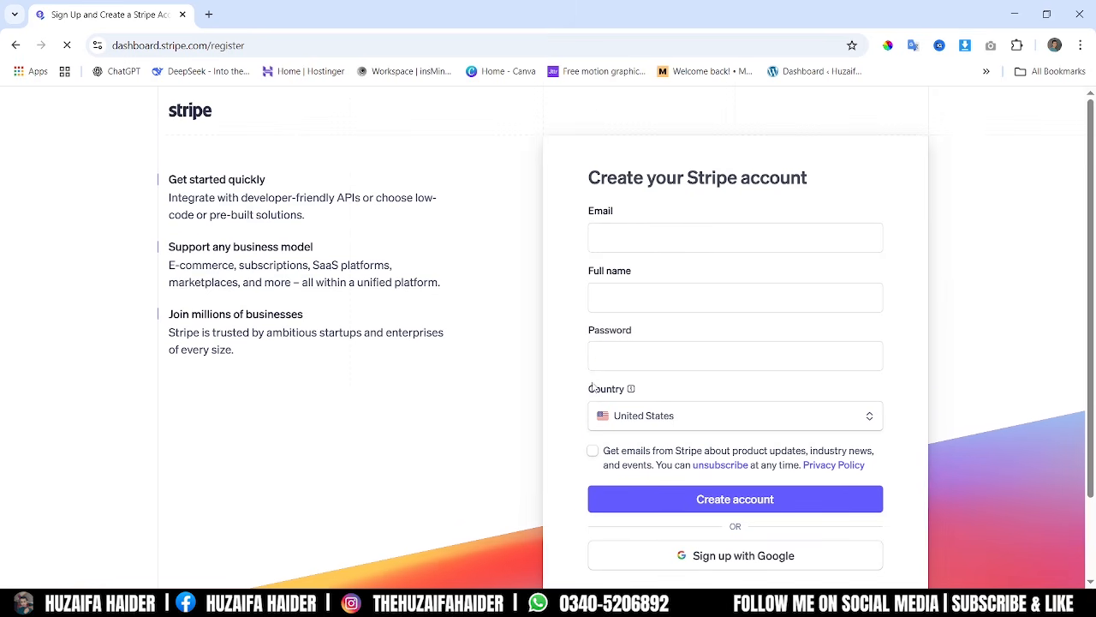
left_click(639, 236)
left_click(661, 276)
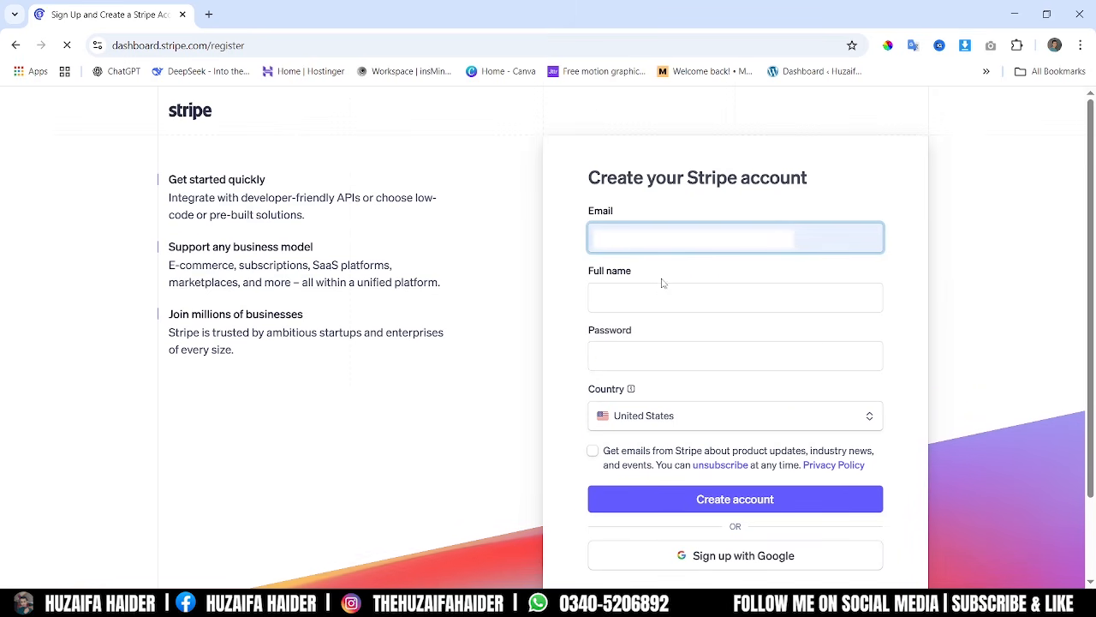
left_click(659, 298)
left_click(673, 334)
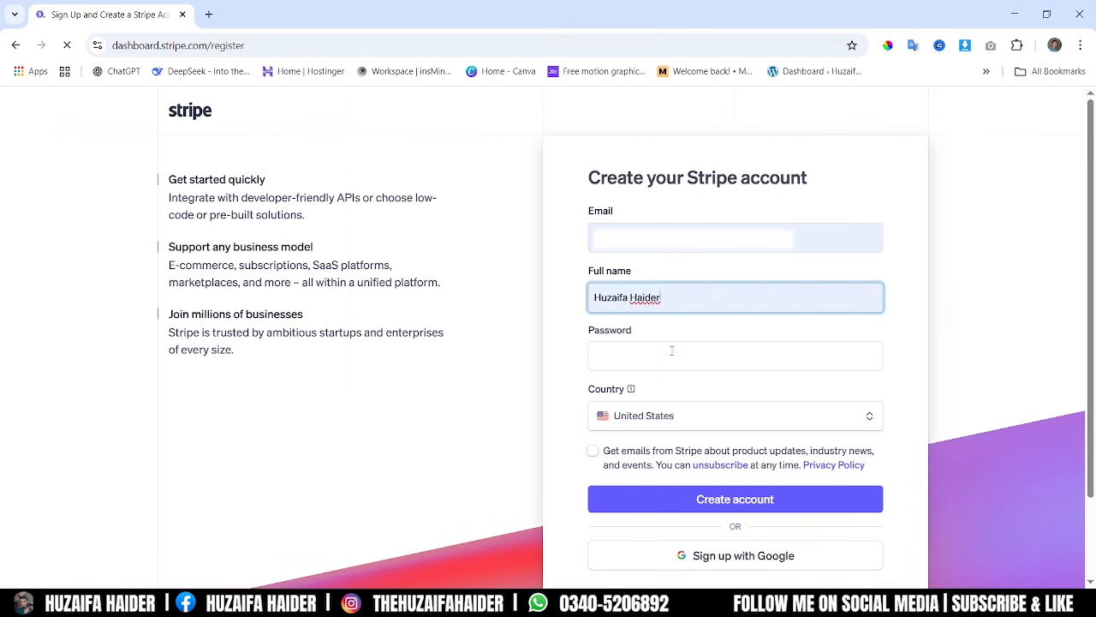
left_click(675, 355)
left_click(808, 487)
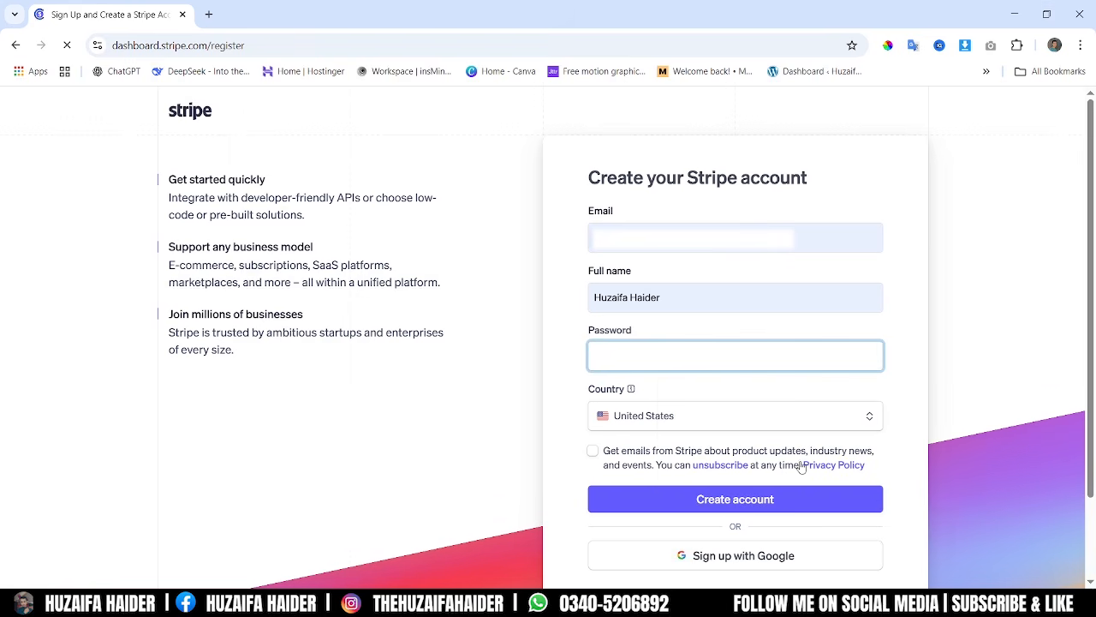
type("Huz•••••••••••")
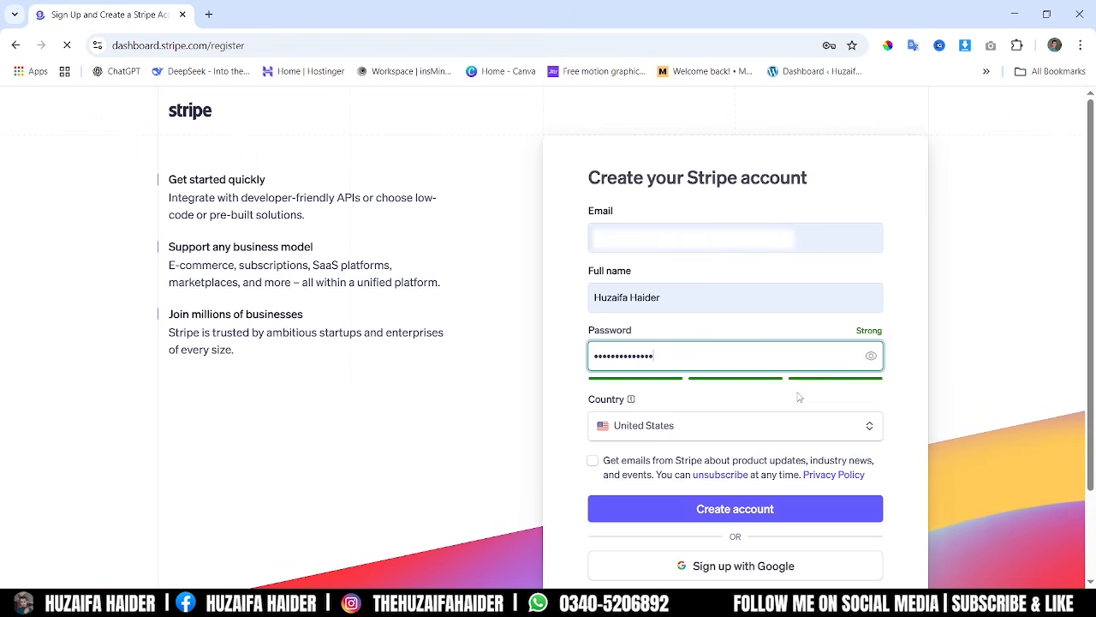
Set the country to United Kingdom and create the account
left_click(763, 435)
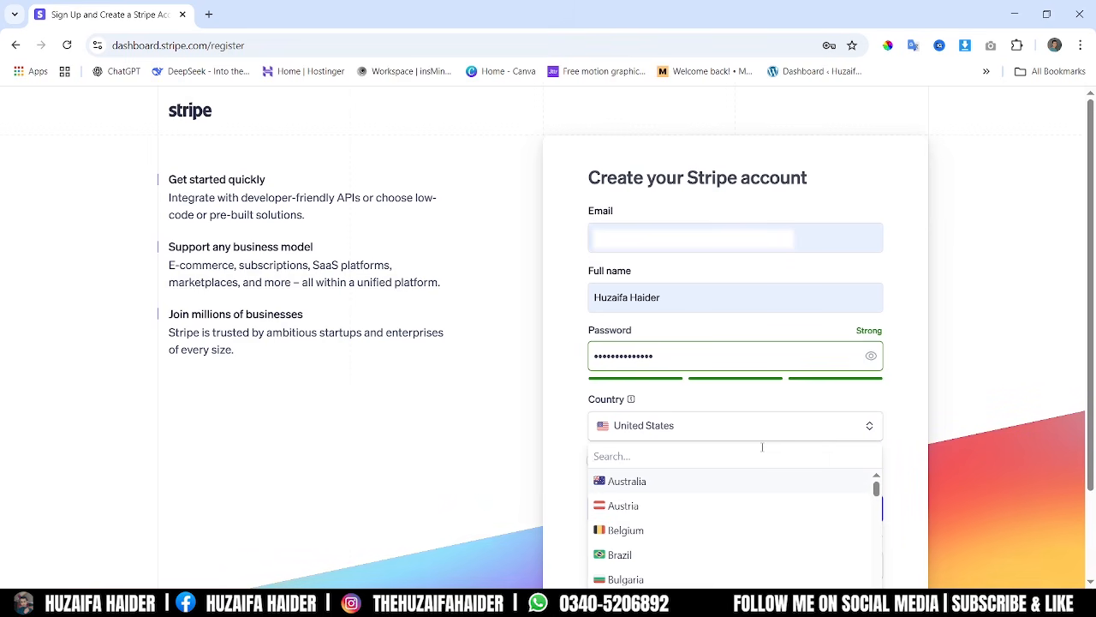
type("uni")
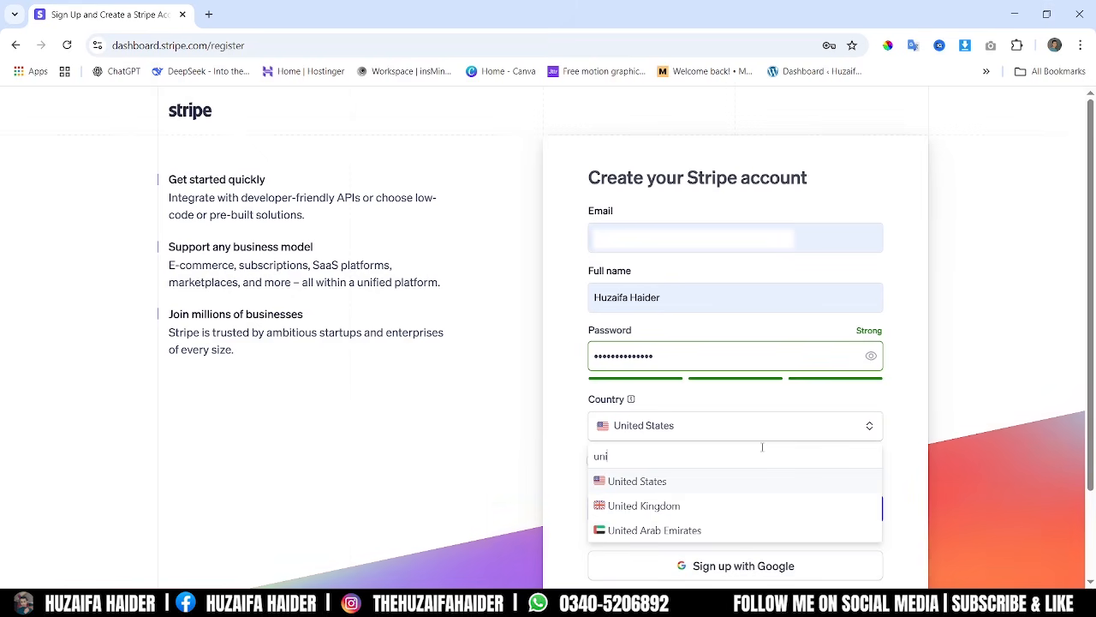
left_click(743, 501)
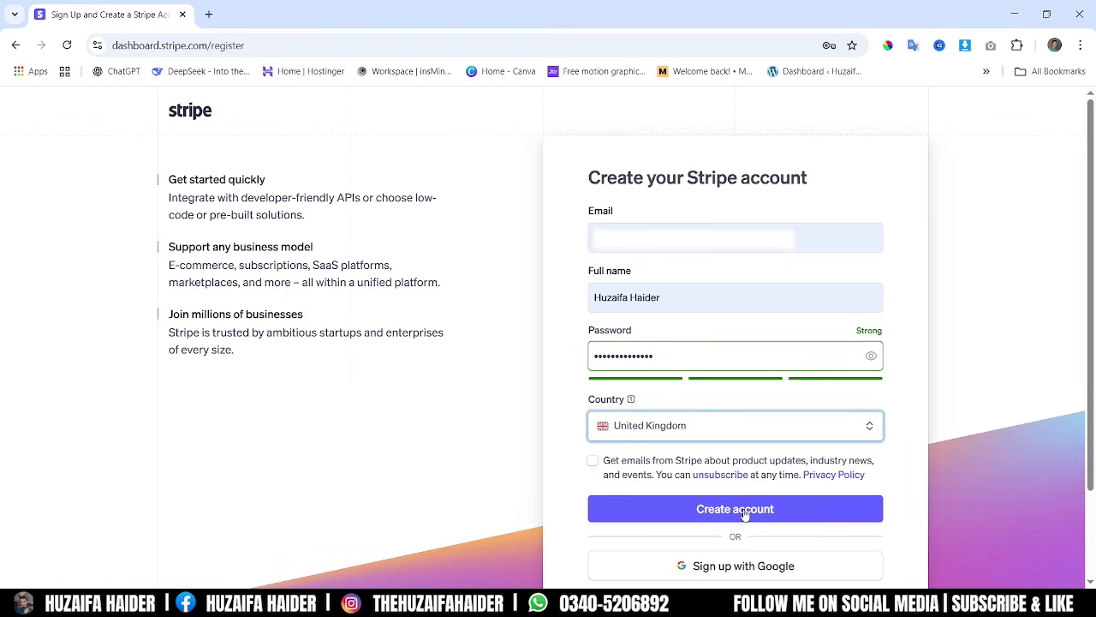
left_click(744, 512)
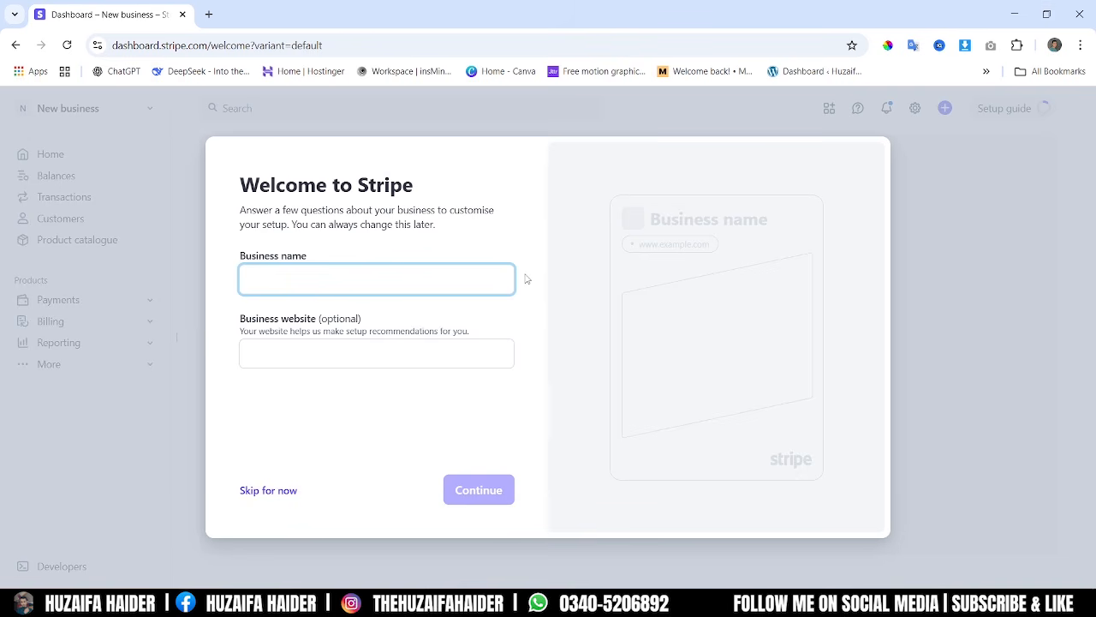
Complete the welcome questions with the business name and Non-recurring payments, and enter the sandbox
type("Huzaifa Haider")
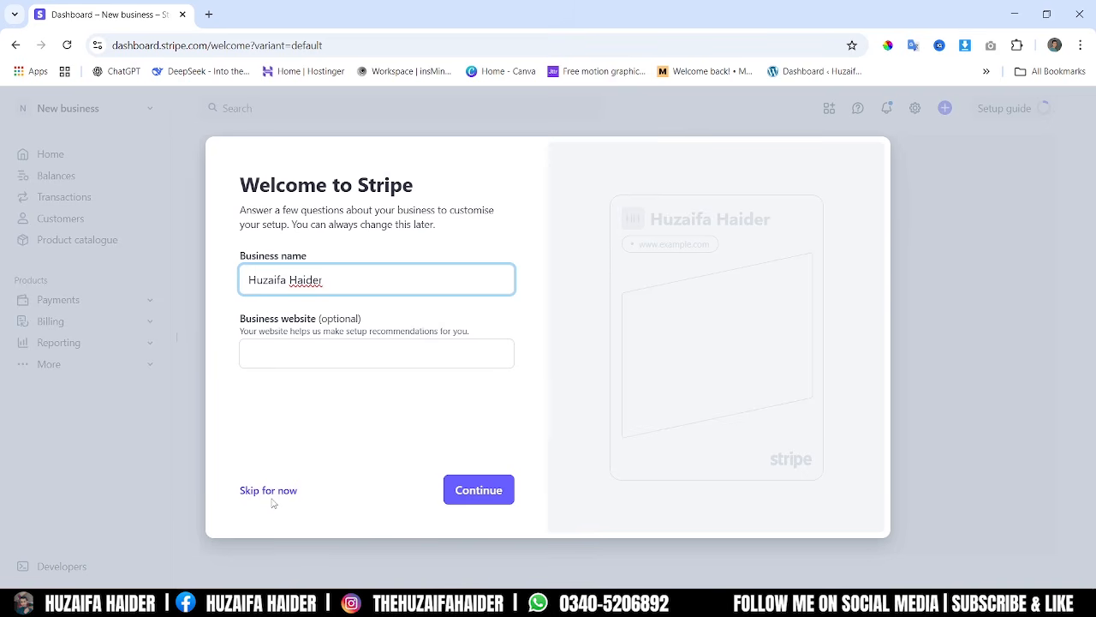
left_click(446, 490)
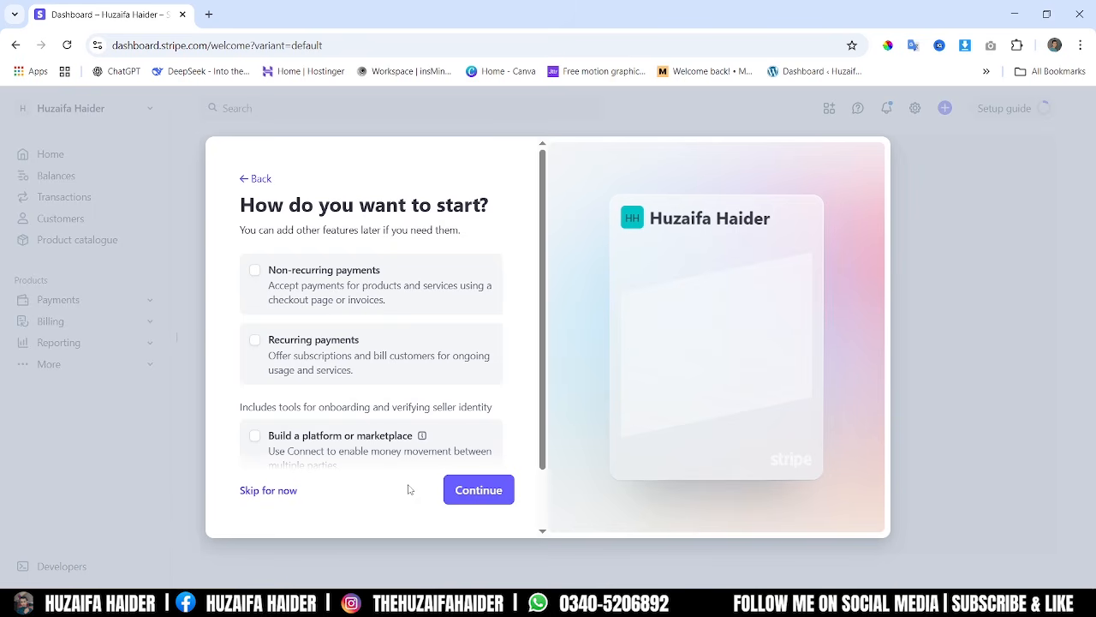
left_click(256, 271)
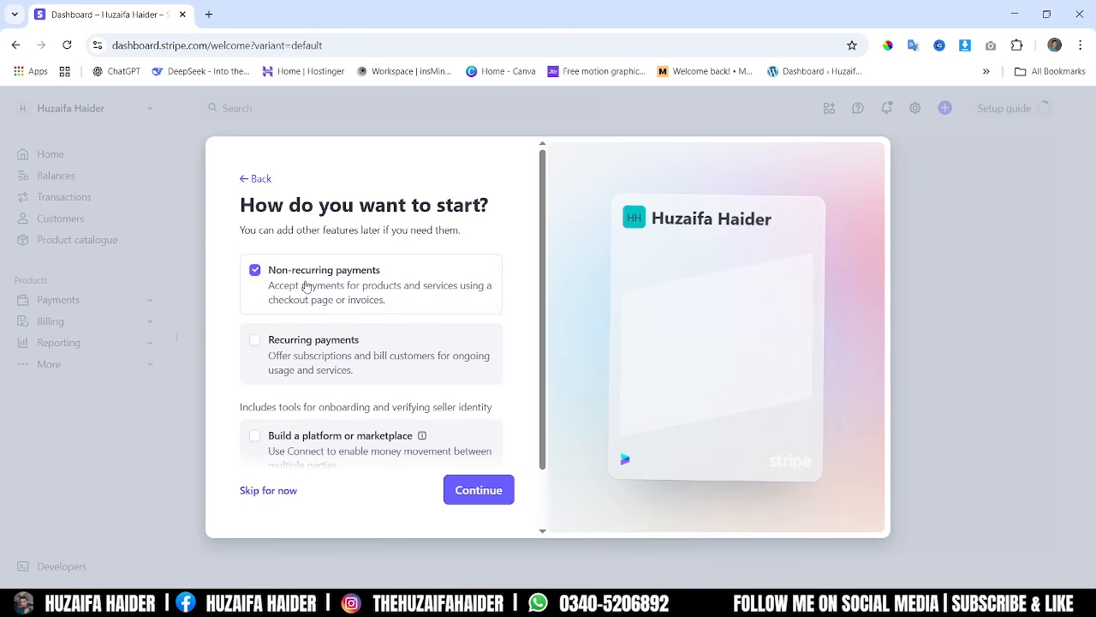
left_click(455, 504)
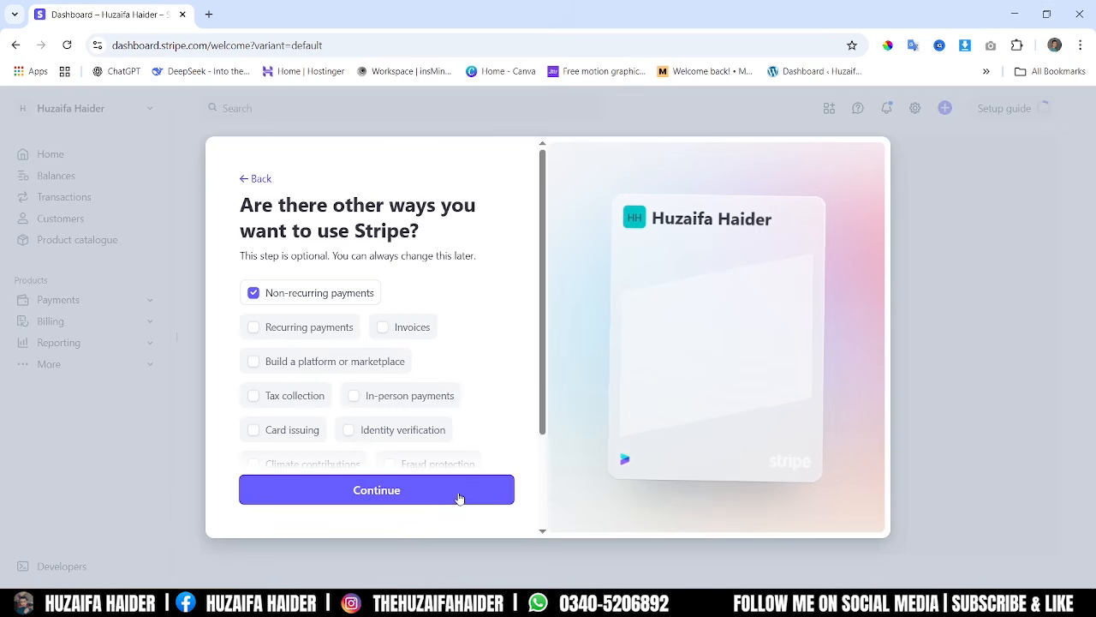
left_click(457, 499)
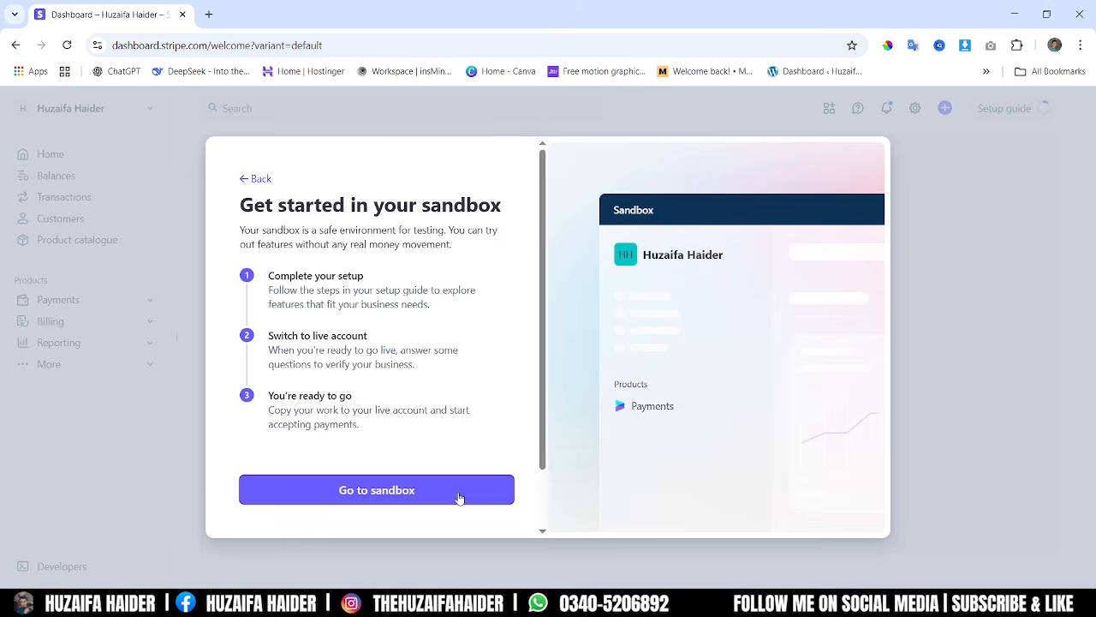
left_click(459, 497)
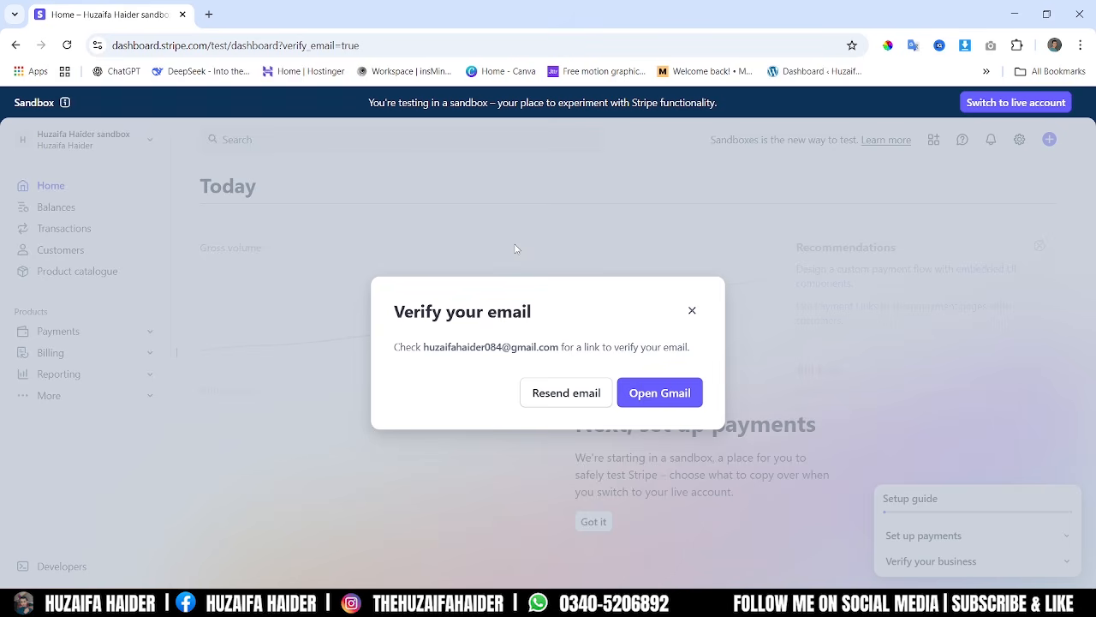
Switch to Gmail and verify the email address through Stripe's "Verify your email address" message
left_click(642, 398)
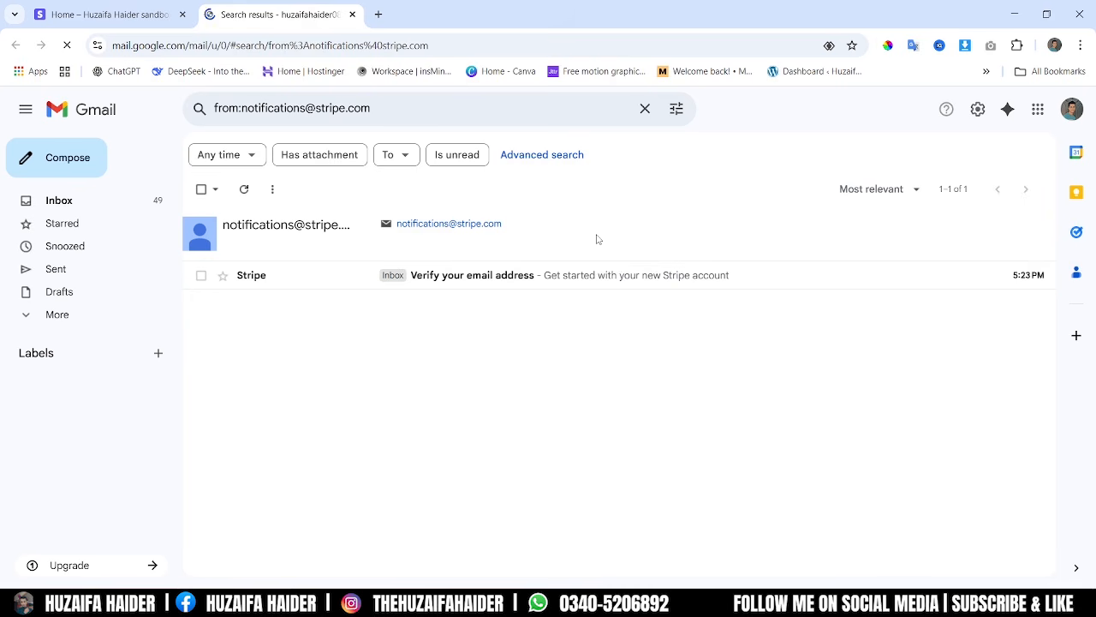
left_click(597, 283)
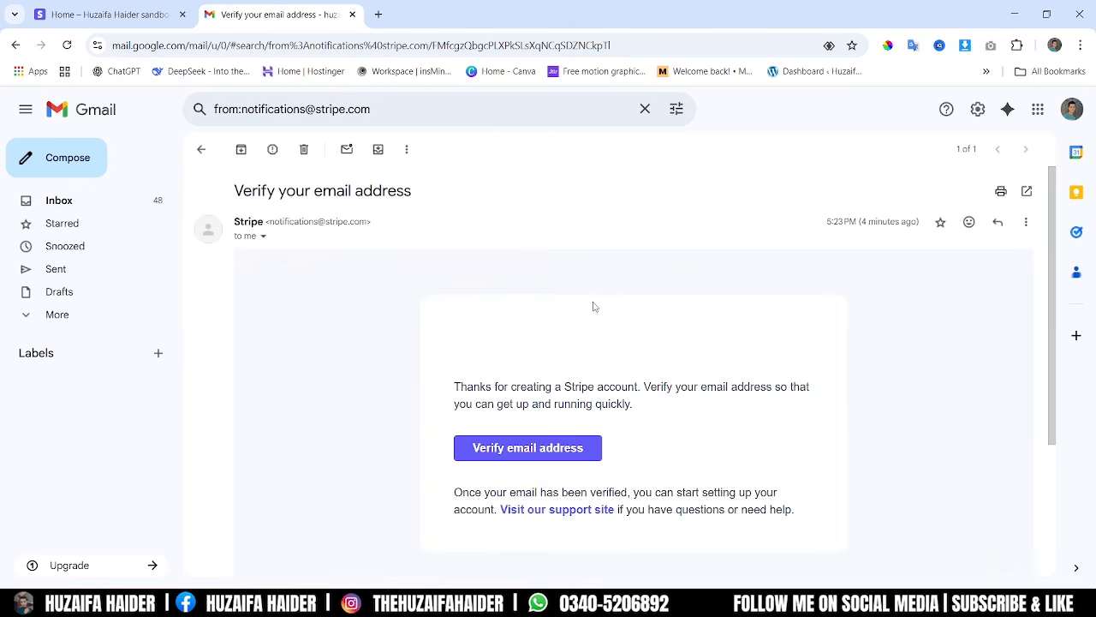
left_click(533, 448)
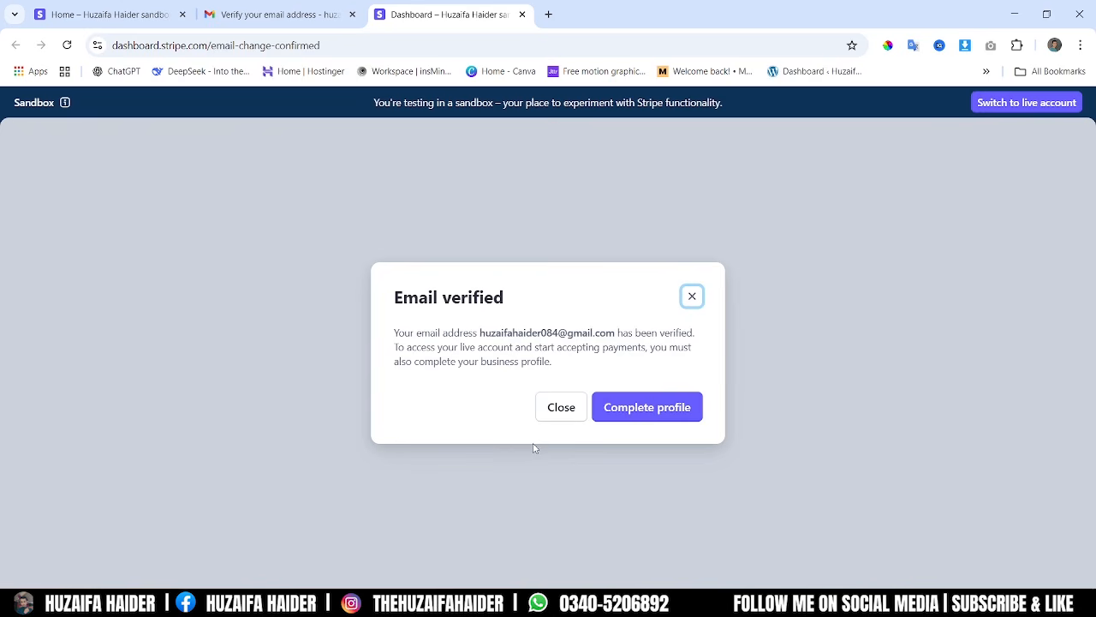
Begin the business profile and submit Company as business type with Private company as business structure
left_click(632, 416)
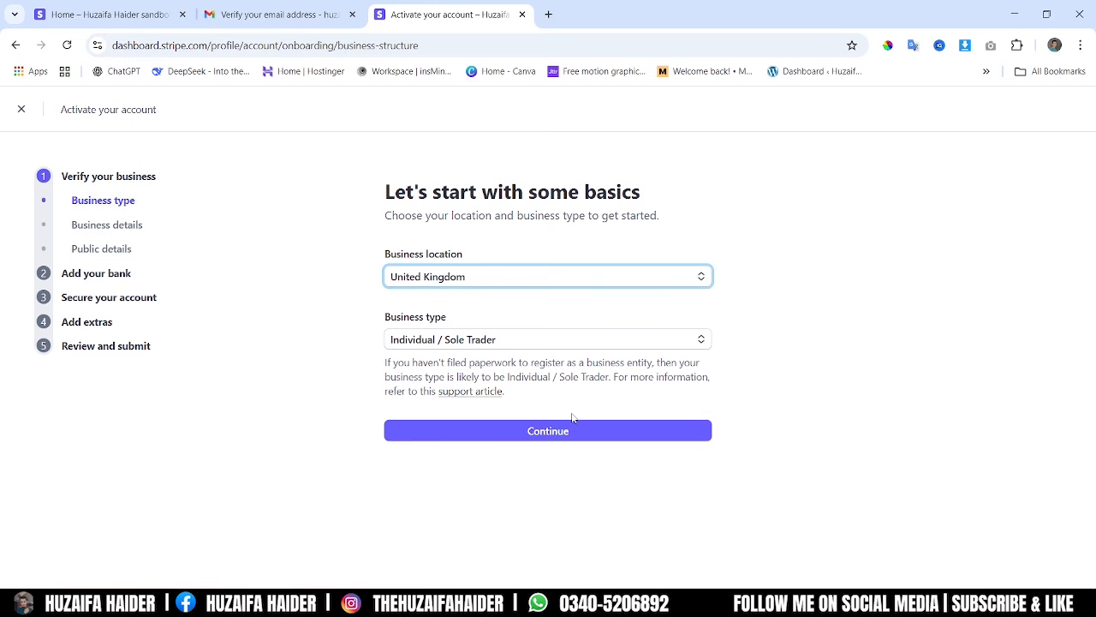
left_click(574, 340)
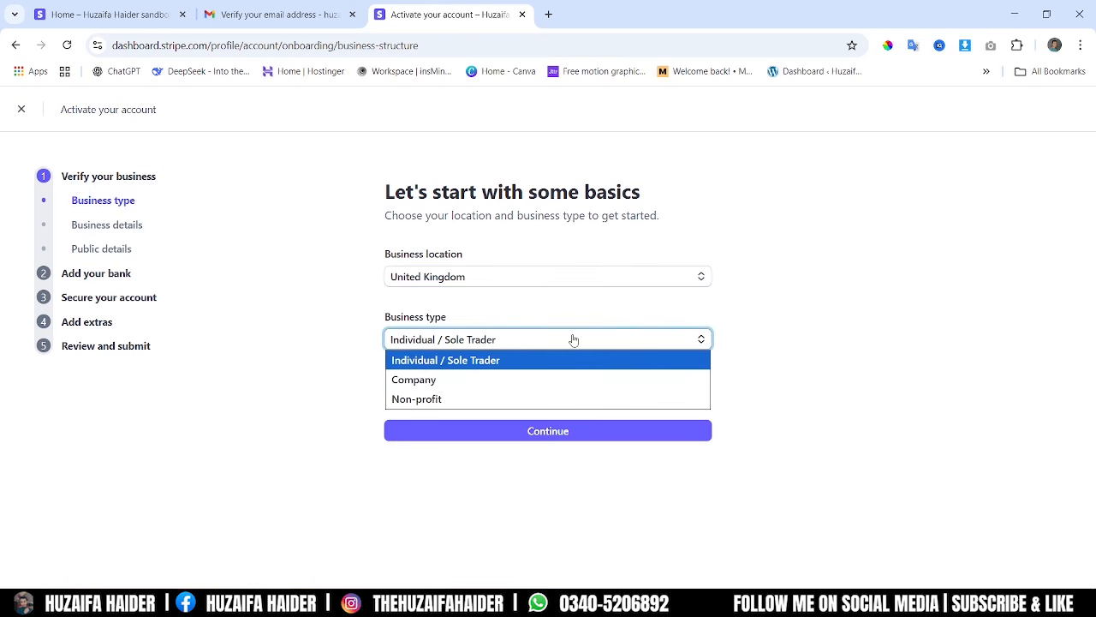
left_click(577, 379)
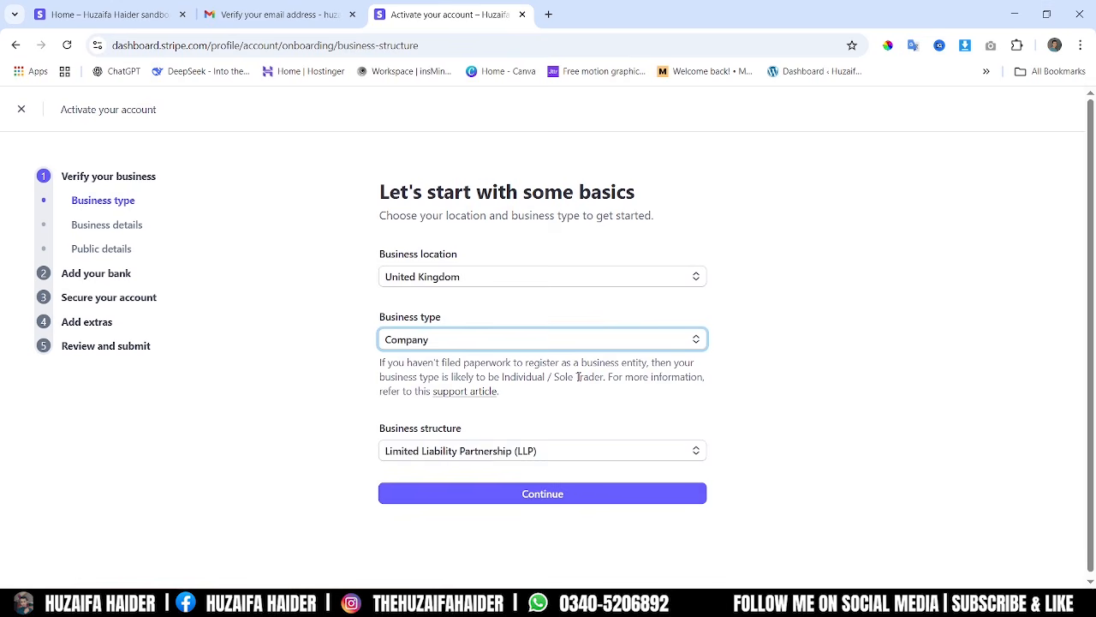
left_click(580, 447)
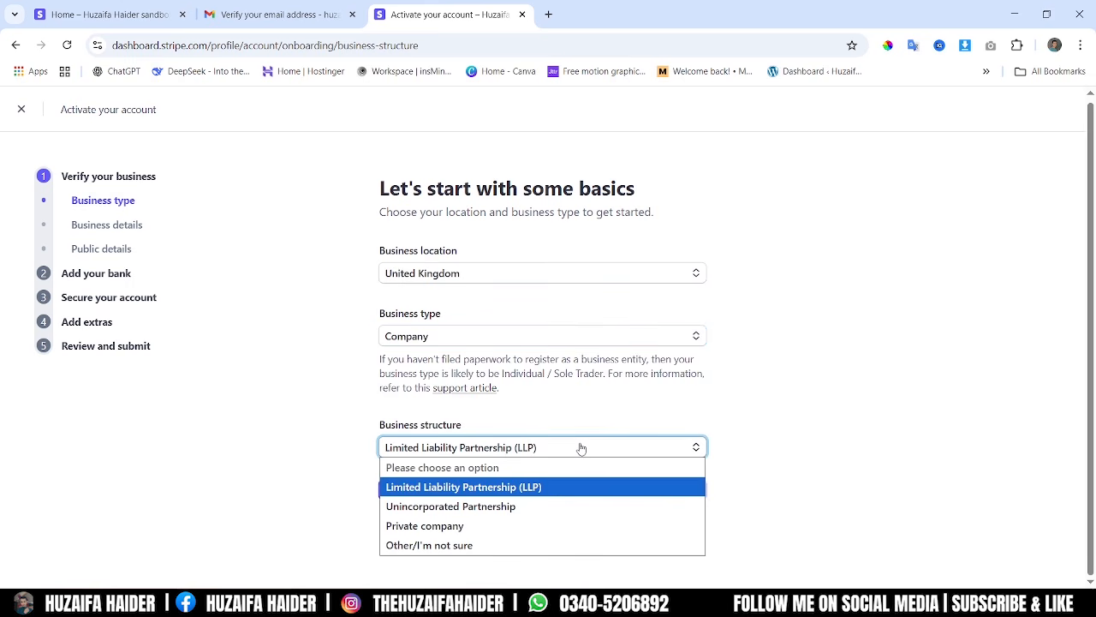
left_click(571, 521)
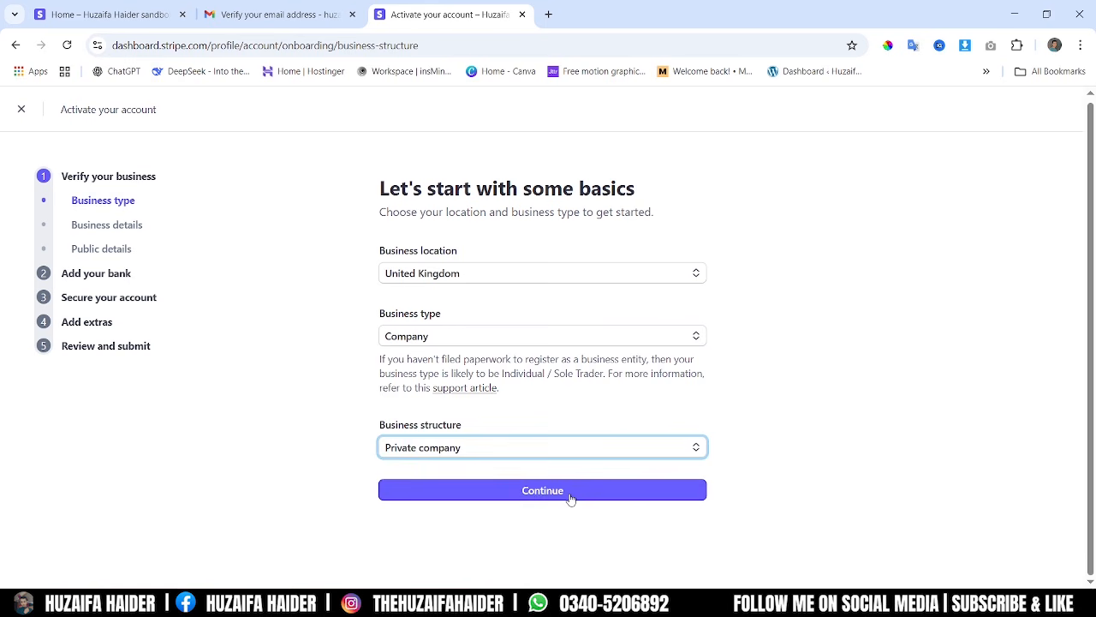
left_click(571, 499)
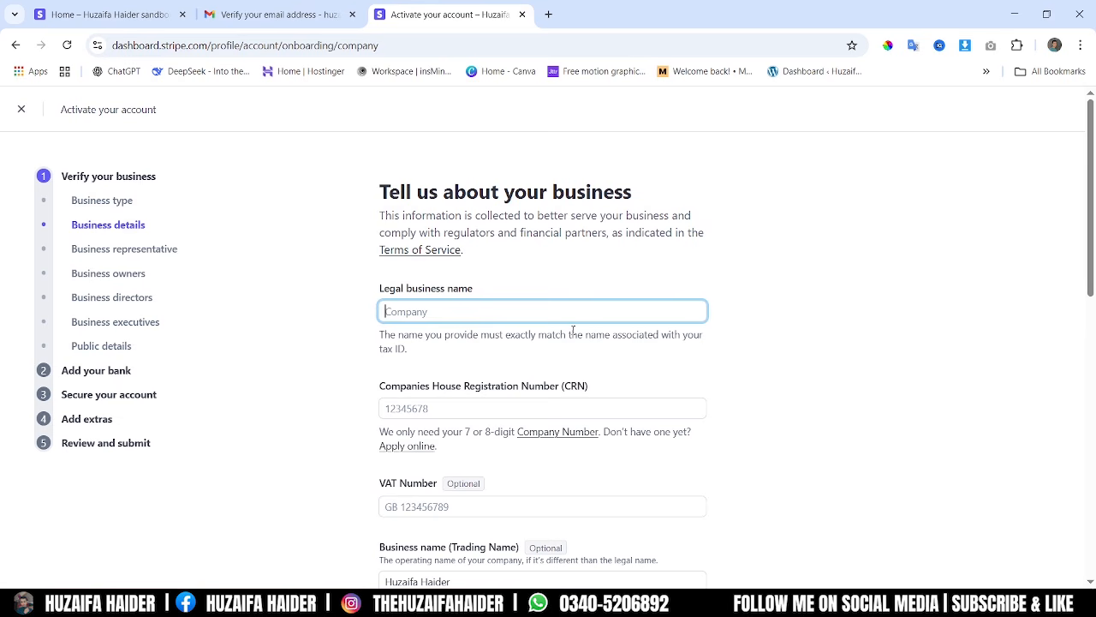
Examine the business details form, from legal name and registration number through address, phone, industry options, website and product description
scroll(576, 319, "down", 1)
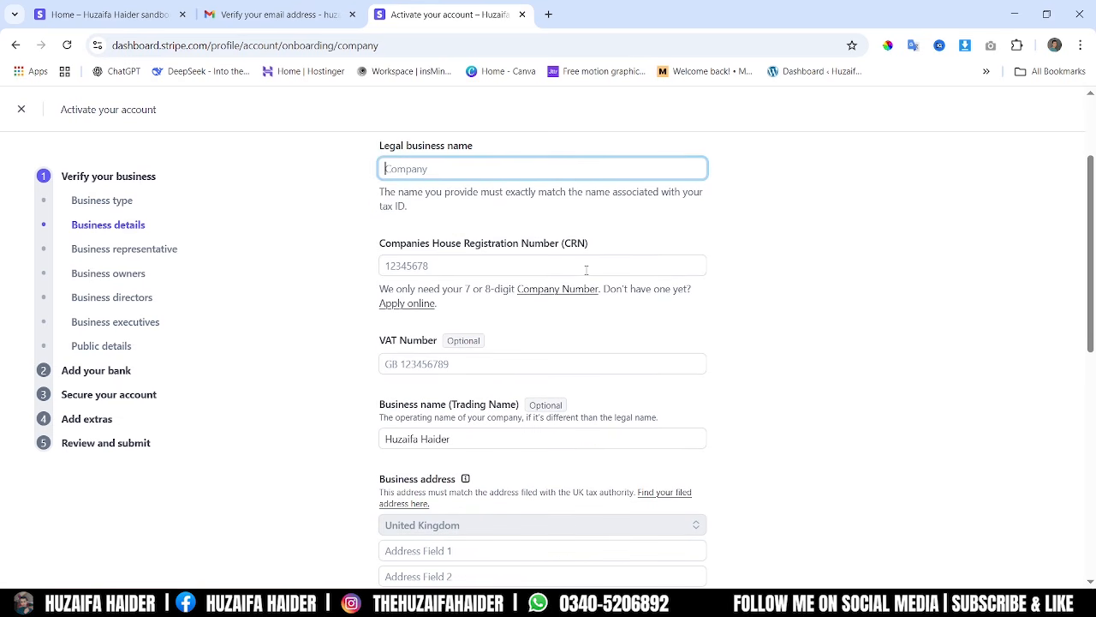
scroll(588, 286, "down", 1)
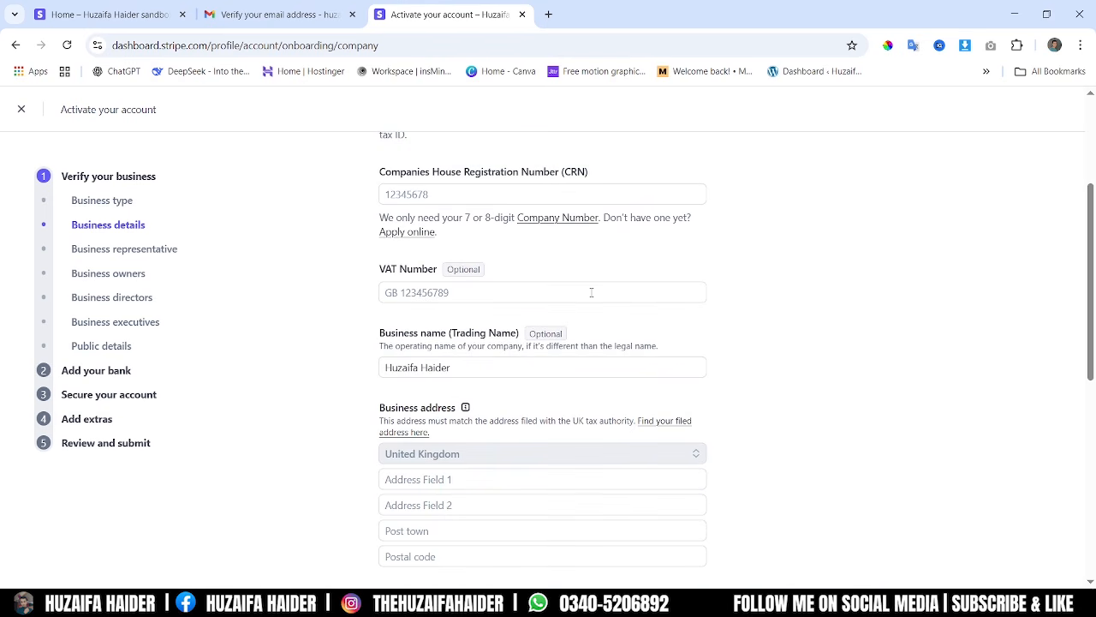
scroll(506, 284, "down", 1)
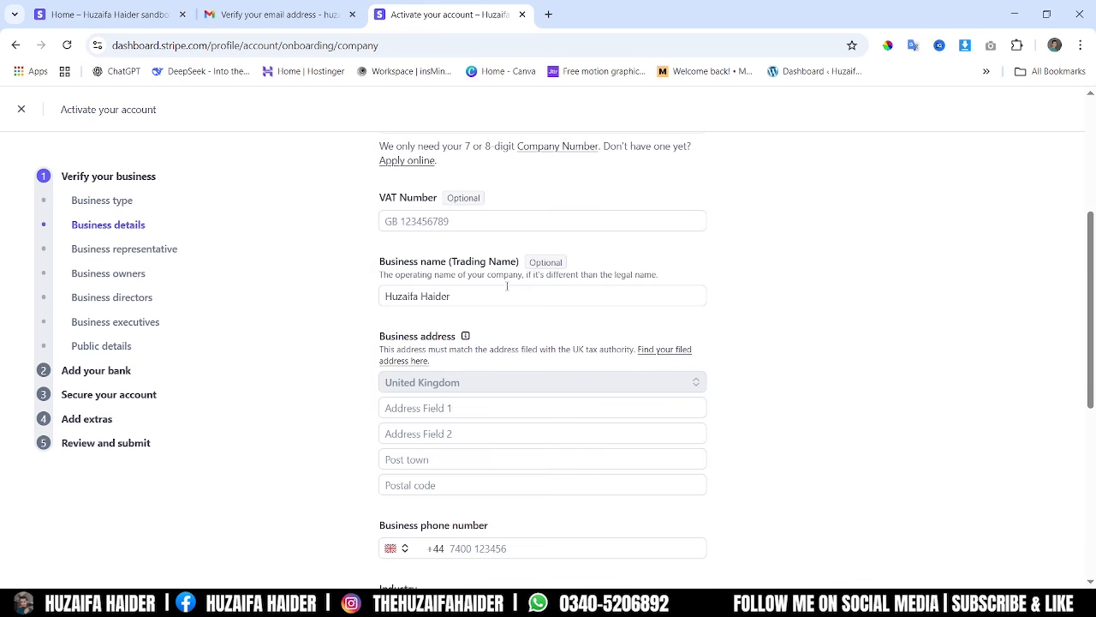
scroll(507, 286, "down", 1)
scroll(513, 290, "down", 1)
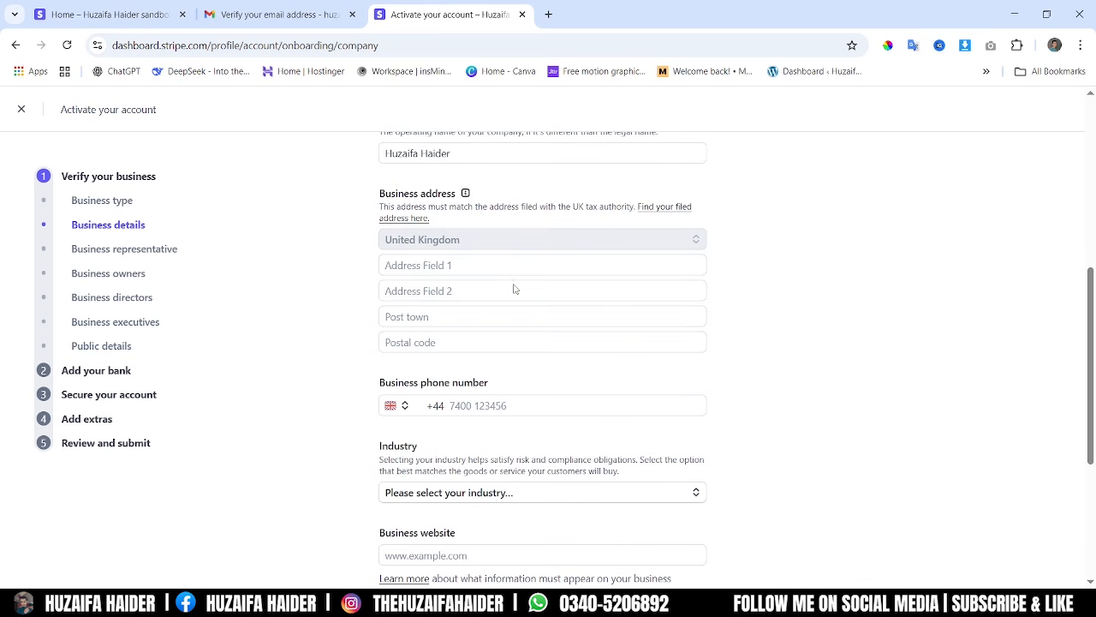
left_click(520, 265)
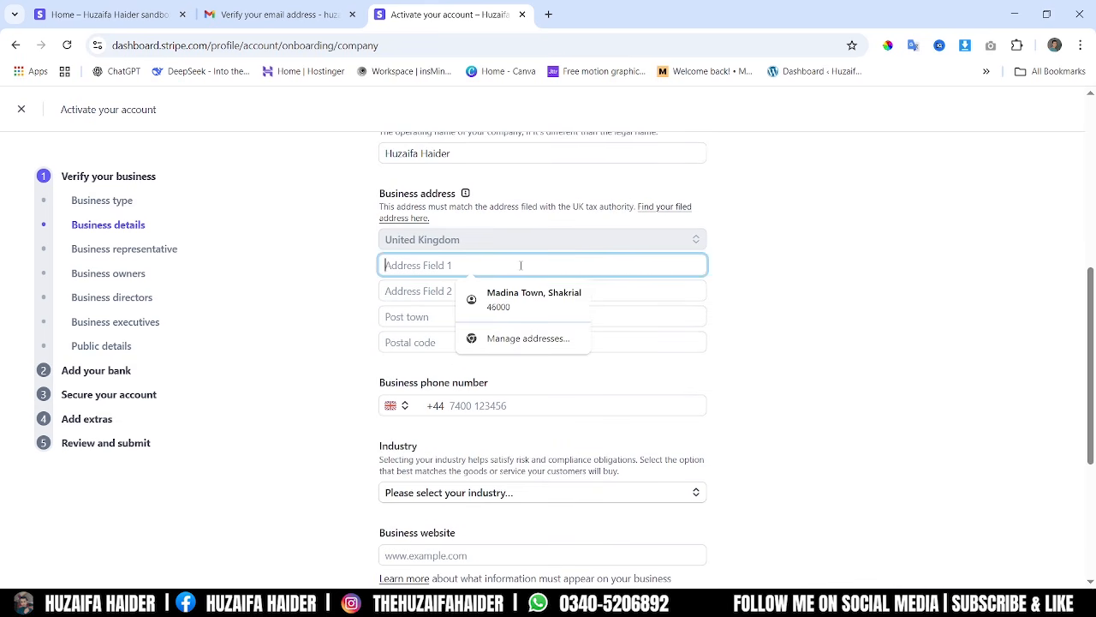
scroll(521, 266, "down", 1)
left_click(676, 306)
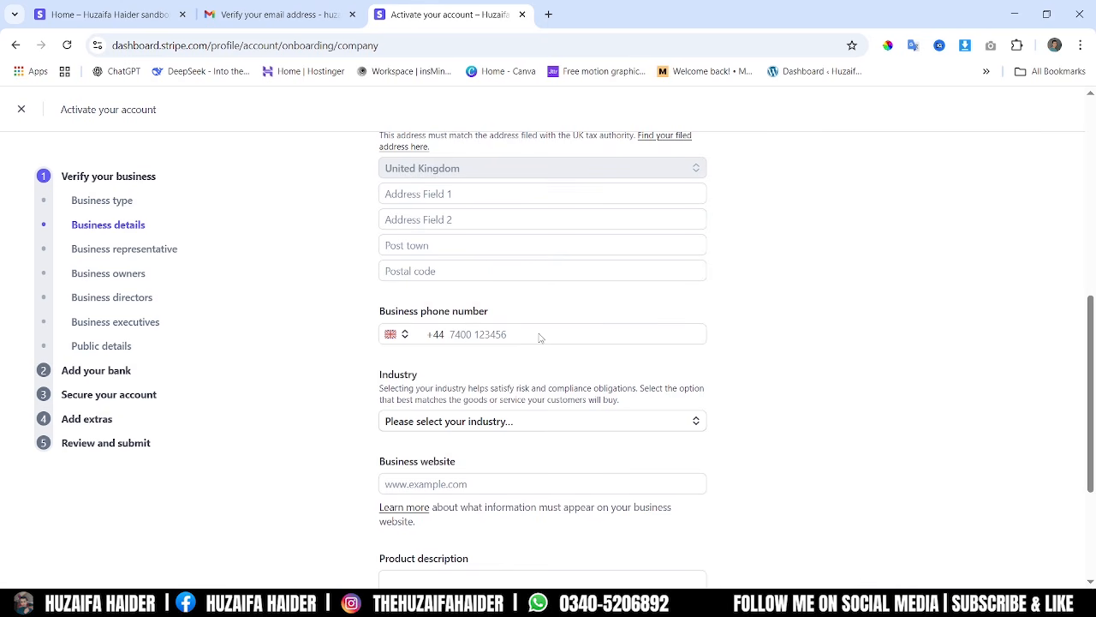
scroll(540, 337, "down", 2)
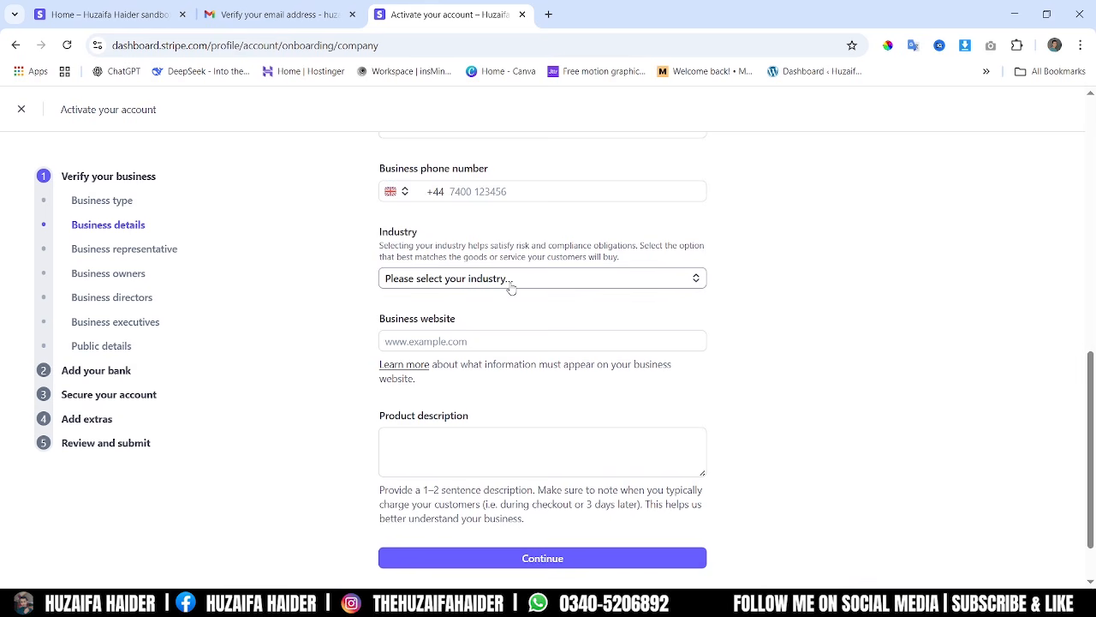
left_click(539, 282)
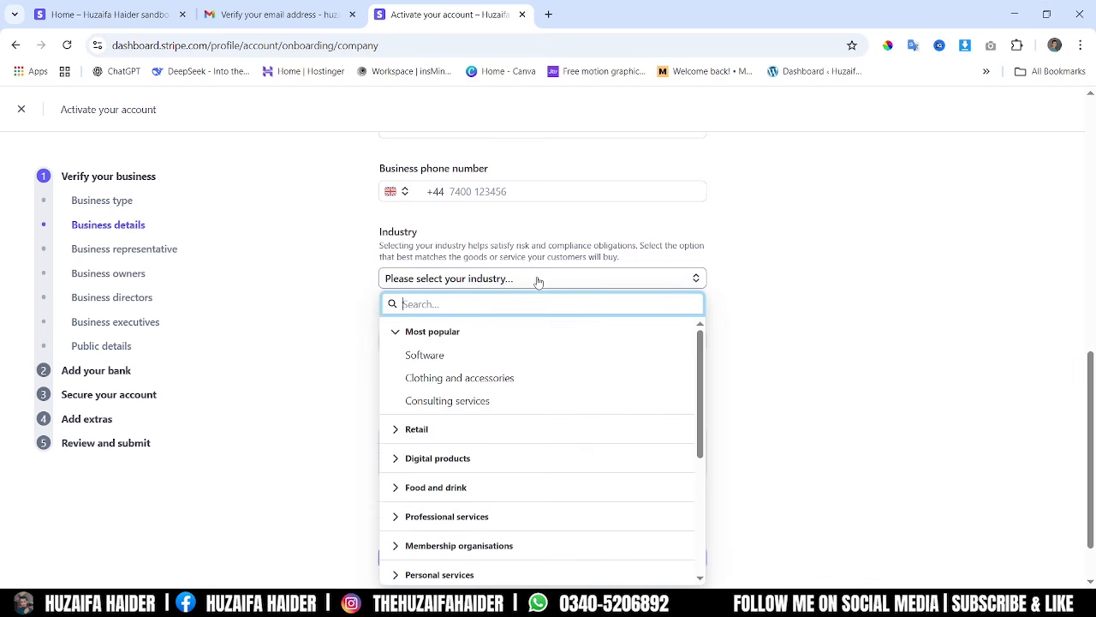
left_click(538, 281)
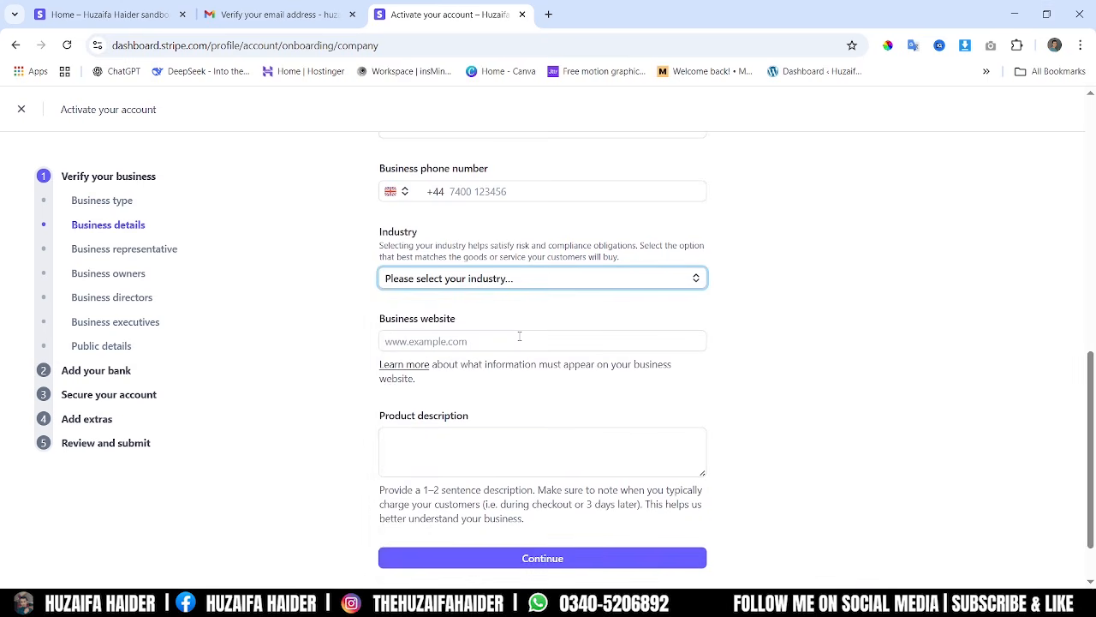
scroll(519, 337, "down", 1)
left_click(519, 275)
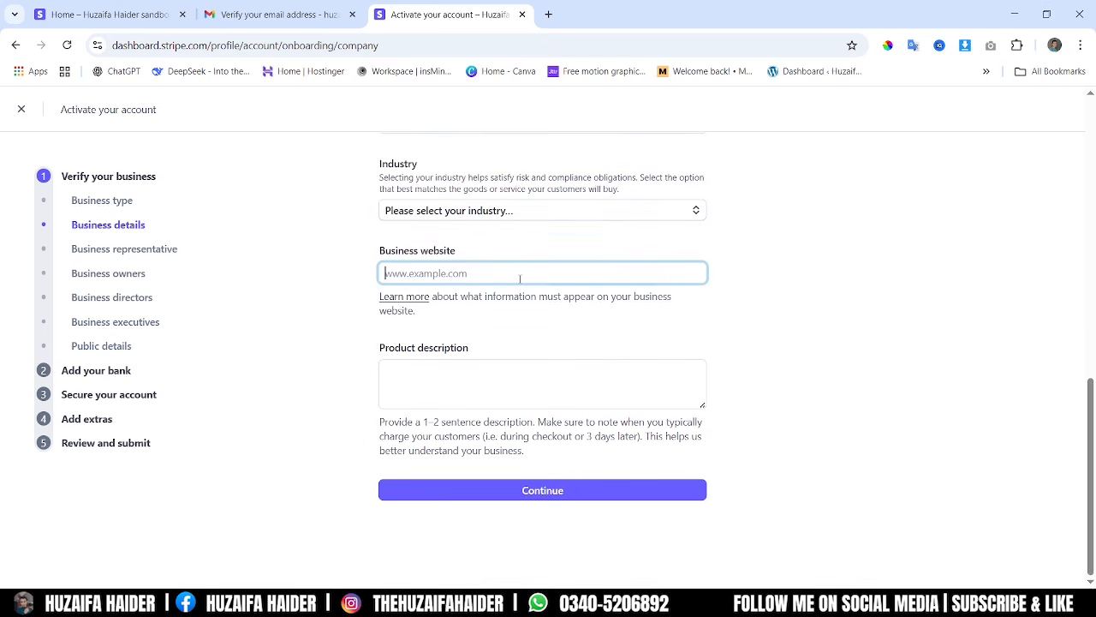
left_click(528, 368)
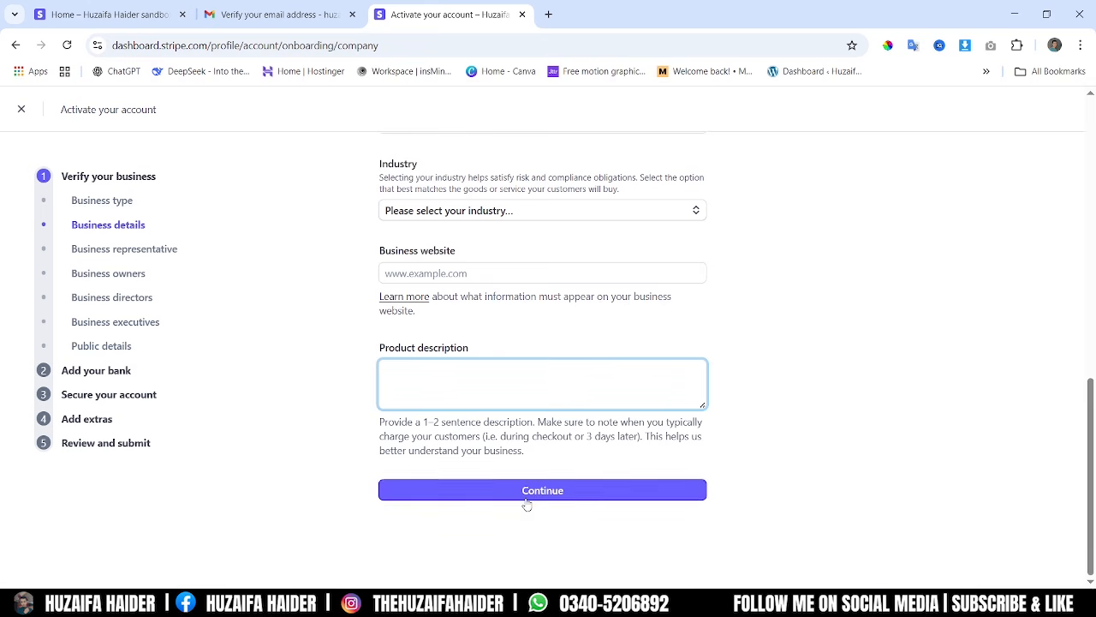
Examine the business representative form, from legal name to phone number, and tick ownership of 25% or more of the company
left_click(128, 250)
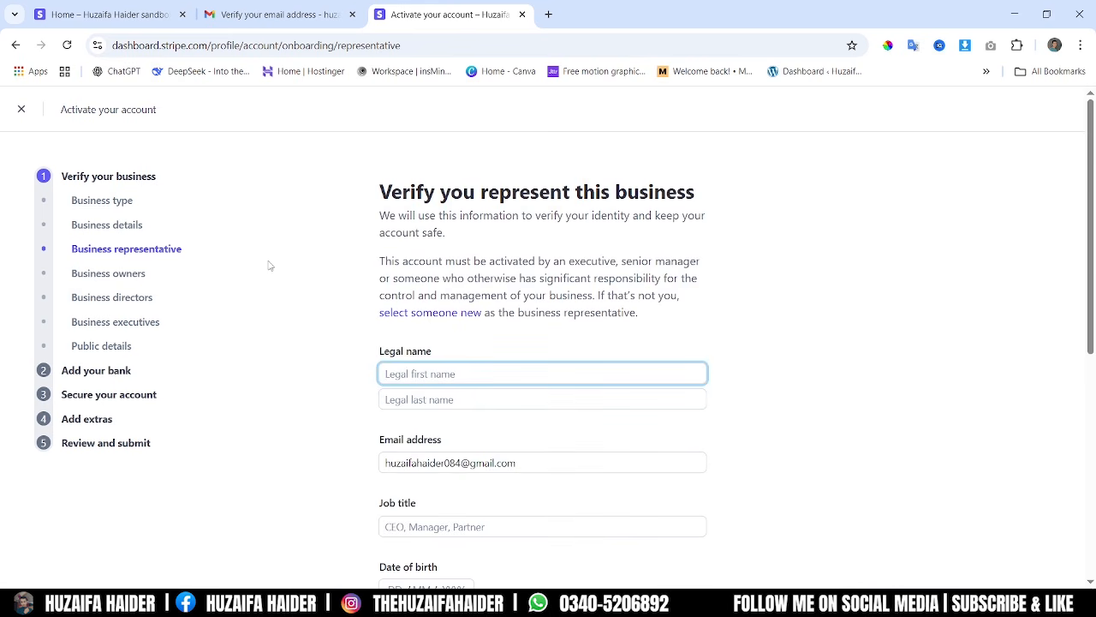
scroll(295, 267, "down", 2)
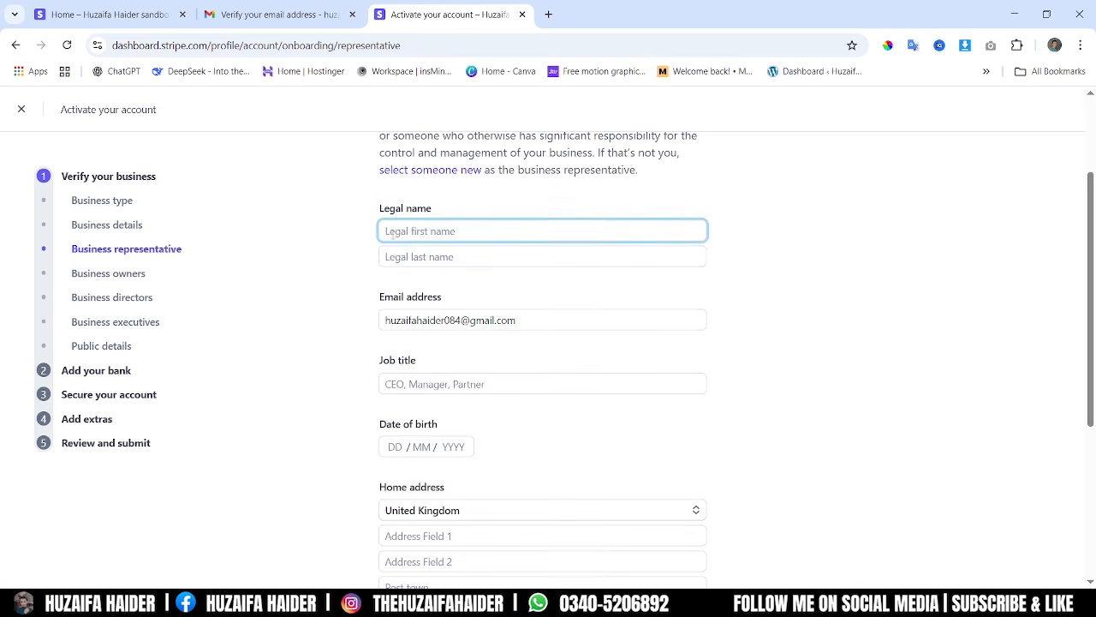
scroll(292, 266, "down", 1)
scroll(396, 315, "down", 2)
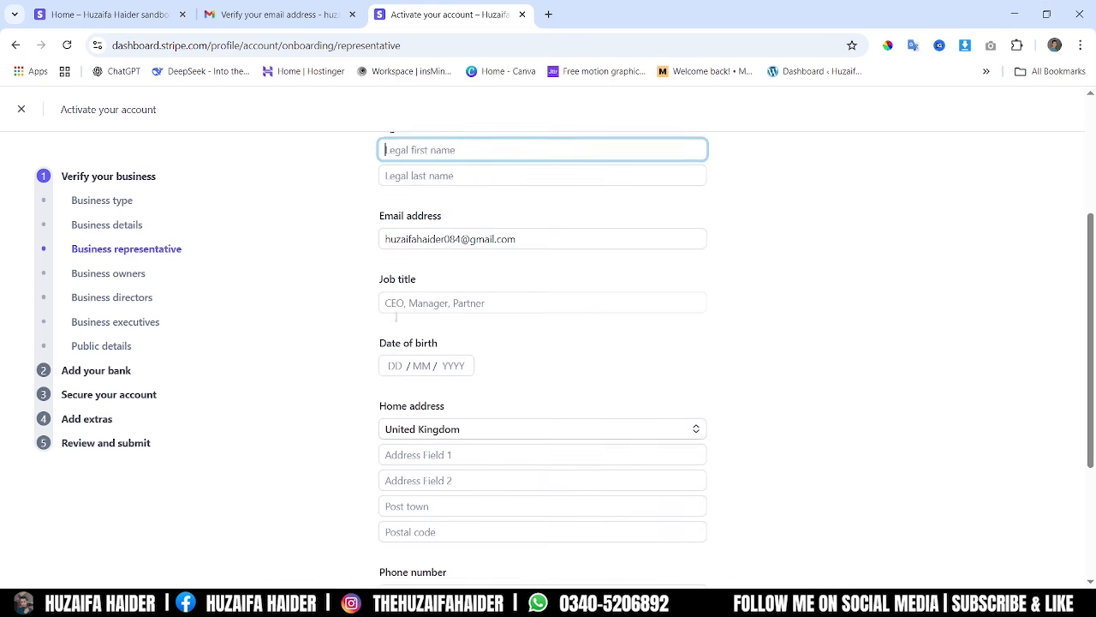
scroll(398, 306, "down", 1)
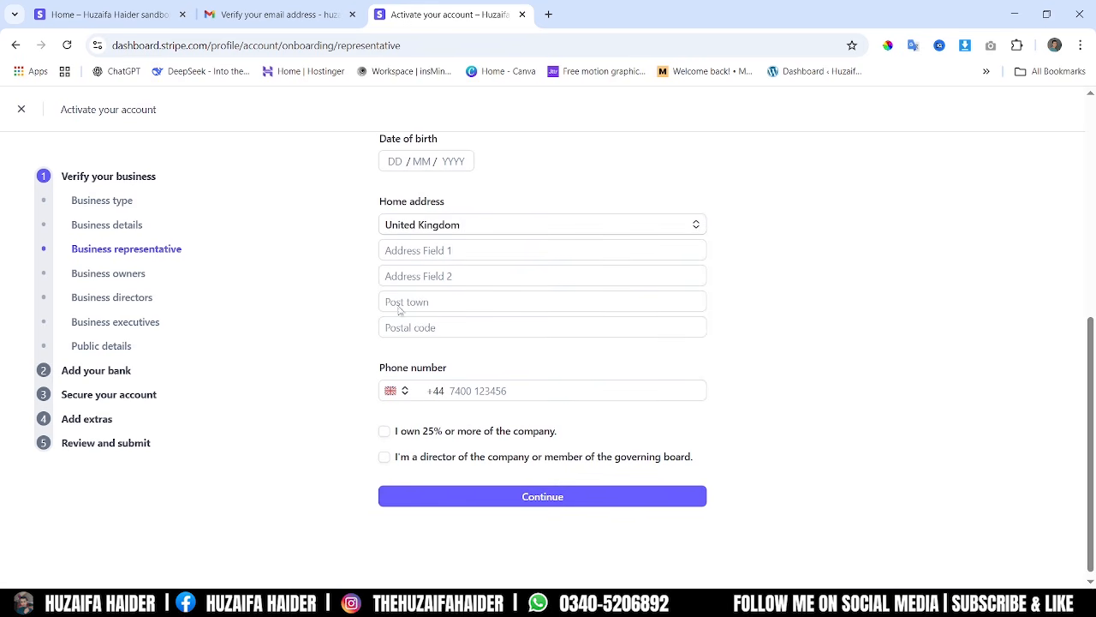
scroll(433, 326, "down", 1)
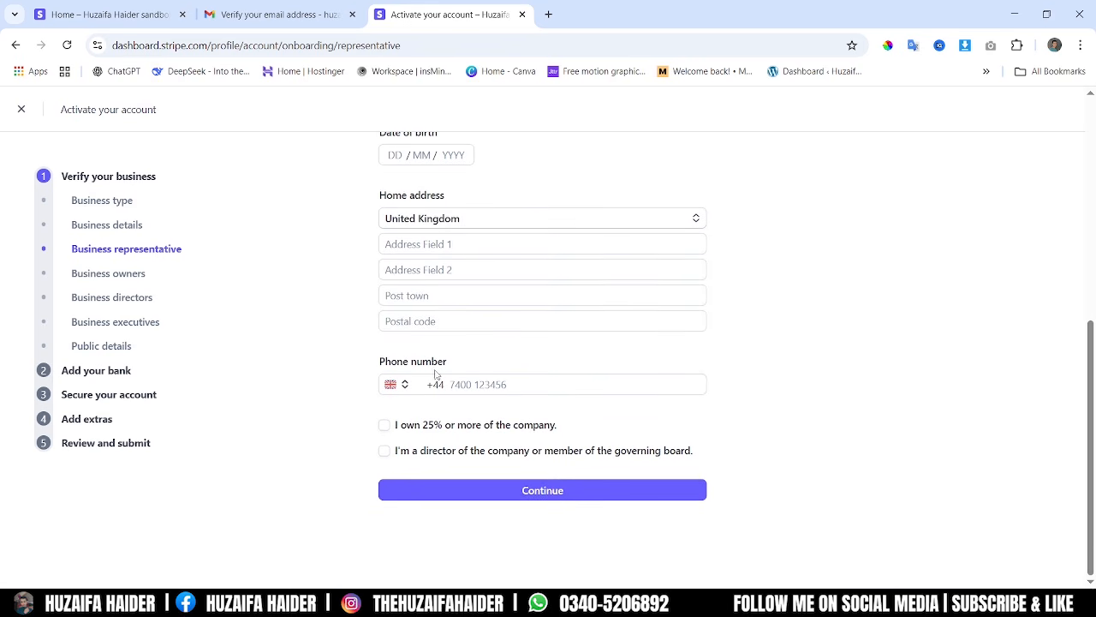
left_click(385, 425)
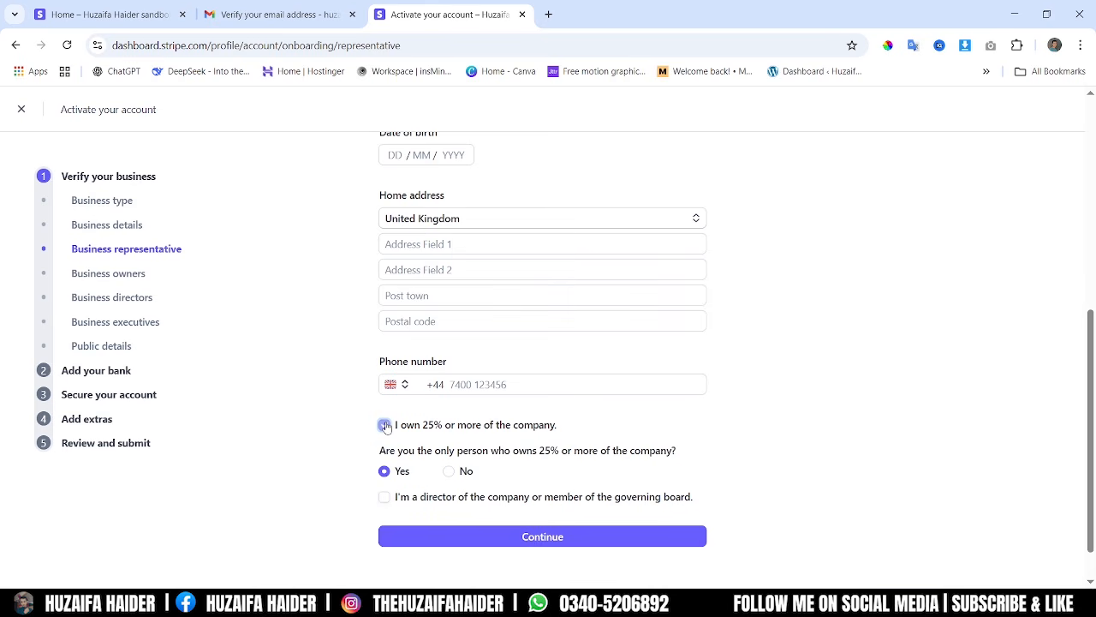
Proceed through the business owners, directors and executives sections without adding anyone
left_click(132, 275)
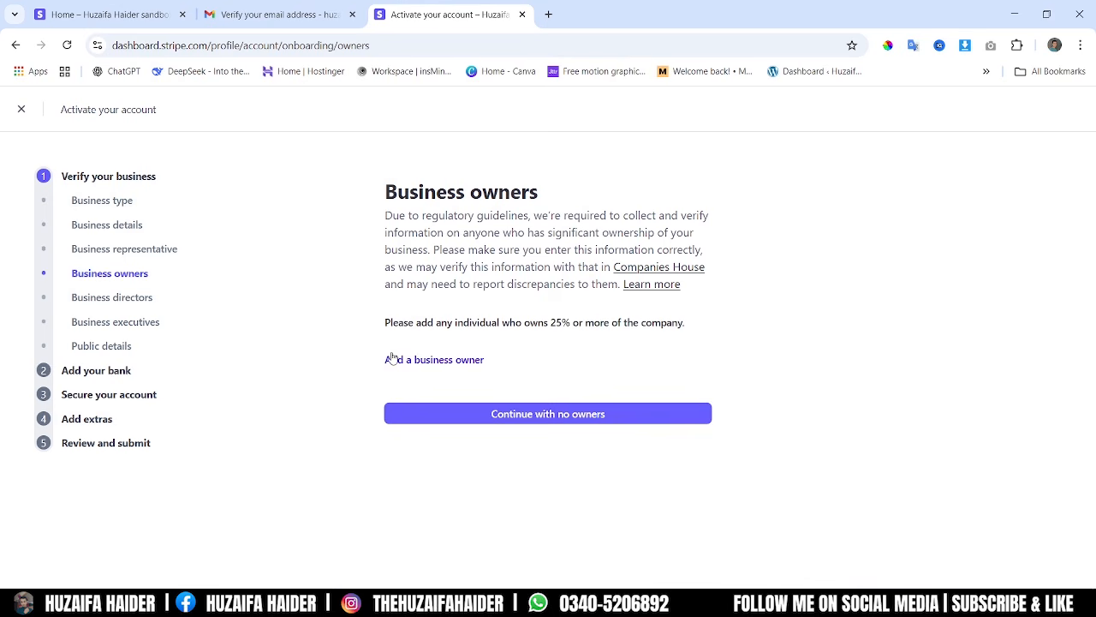
left_click(428, 415)
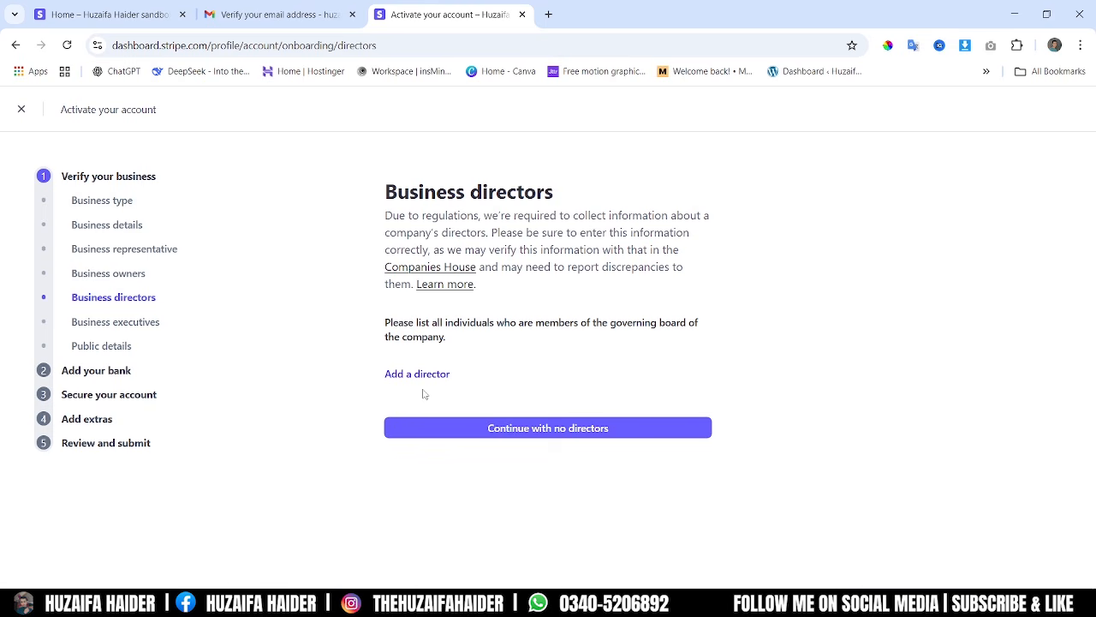
left_click(426, 431)
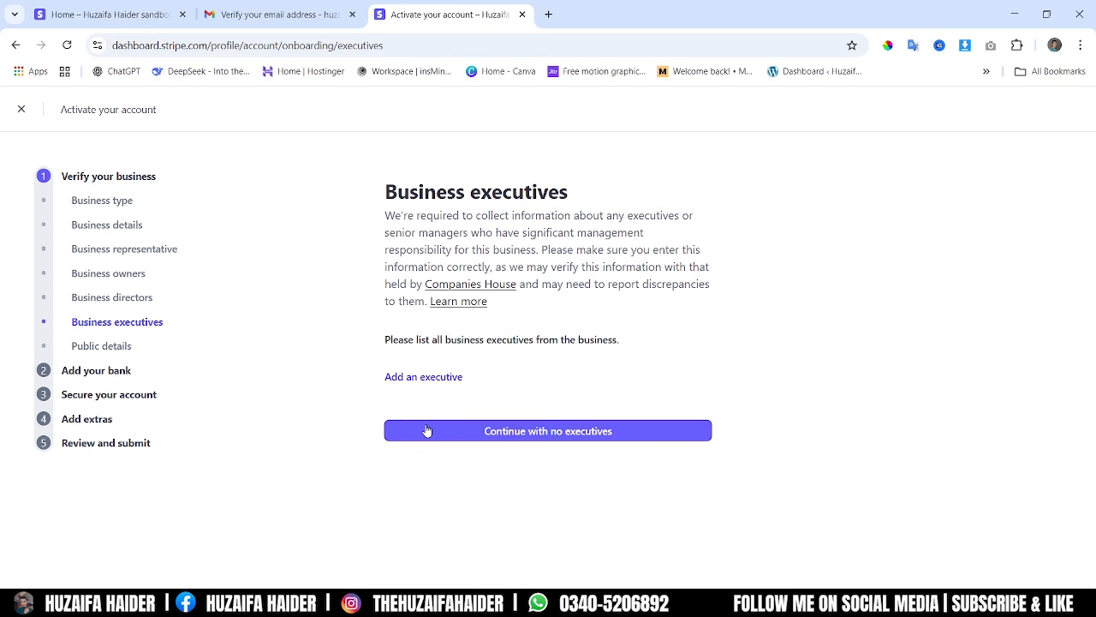
left_click(427, 429)
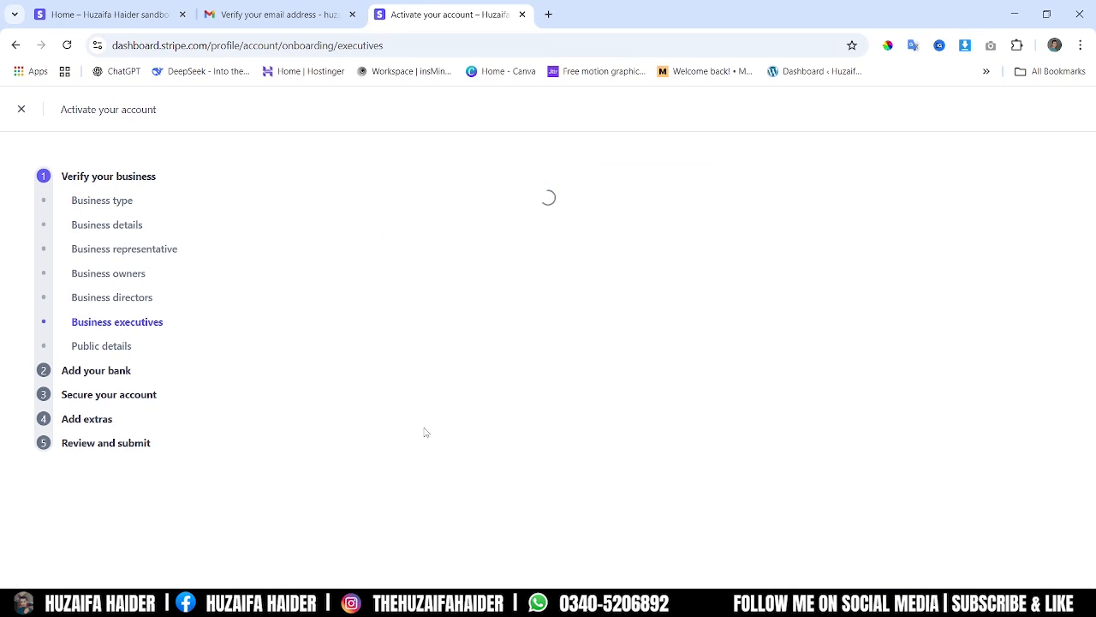
Examine the public details form, covering the statement descriptor, shortened descriptor and customer support phone number
left_click(259, 223)
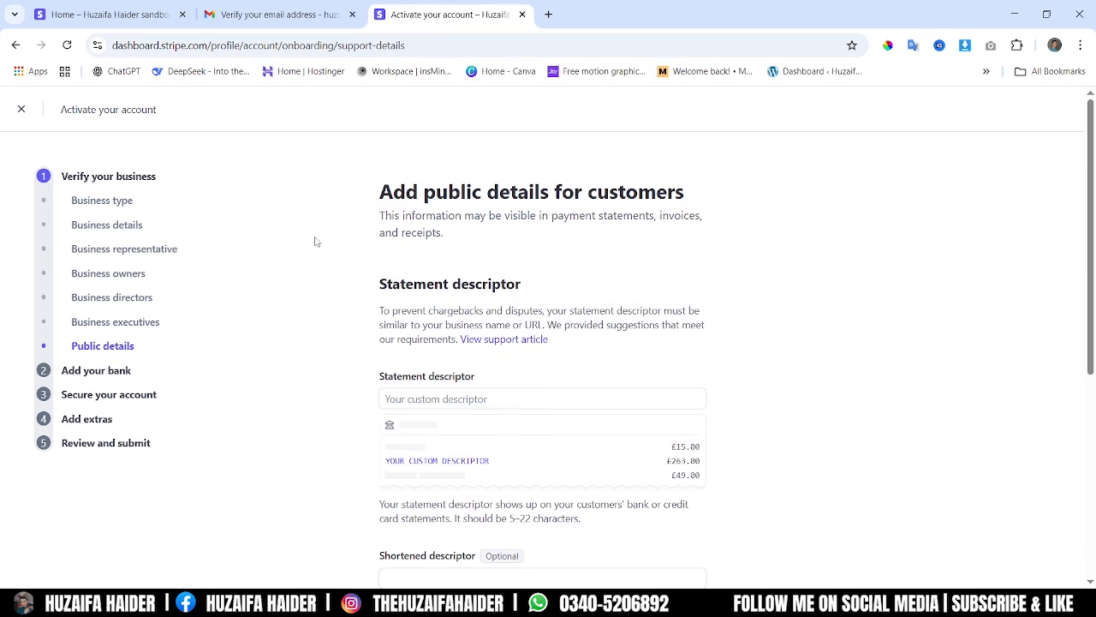
scroll(314, 241, "down", 1)
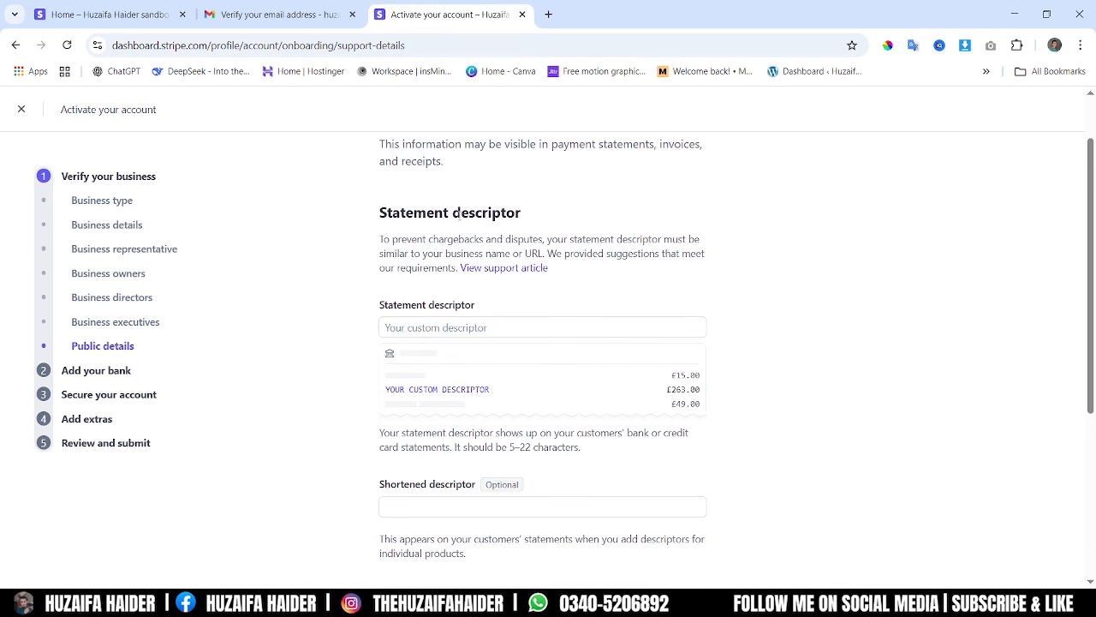
scroll(459, 215, "down", 1)
scroll(459, 216, "down", 2)
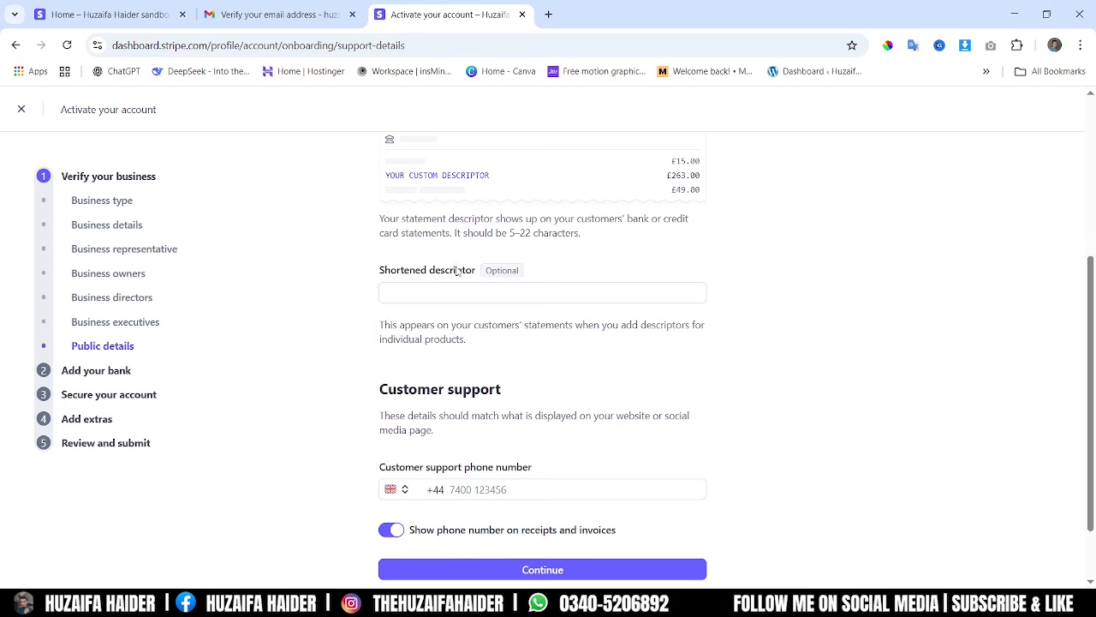
scroll(457, 269, "down", 1)
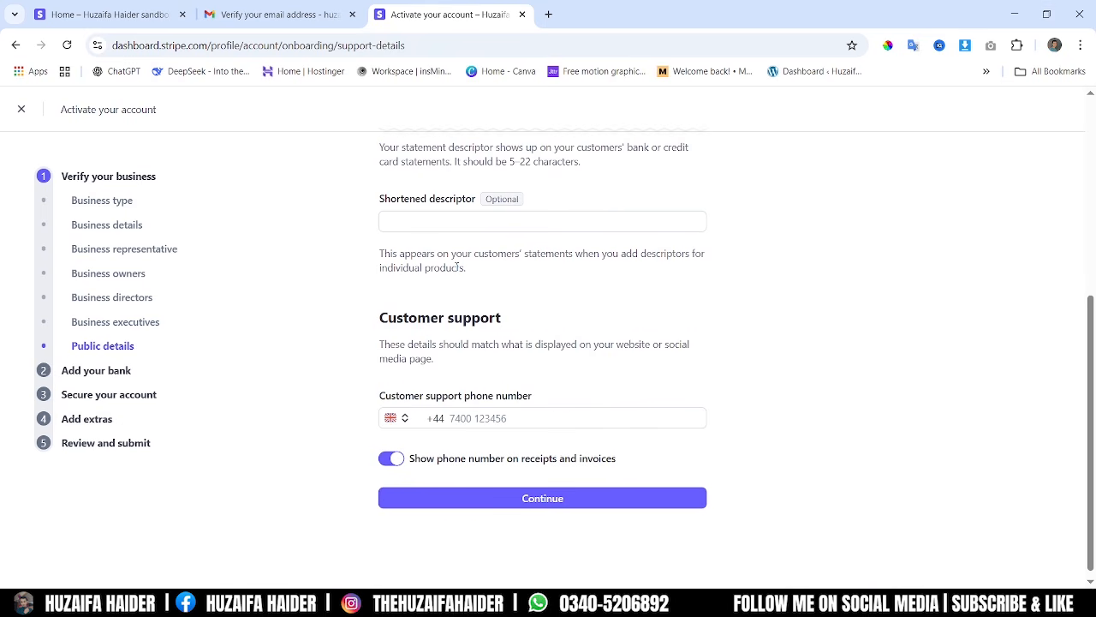
scroll(457, 268, "down", 1)
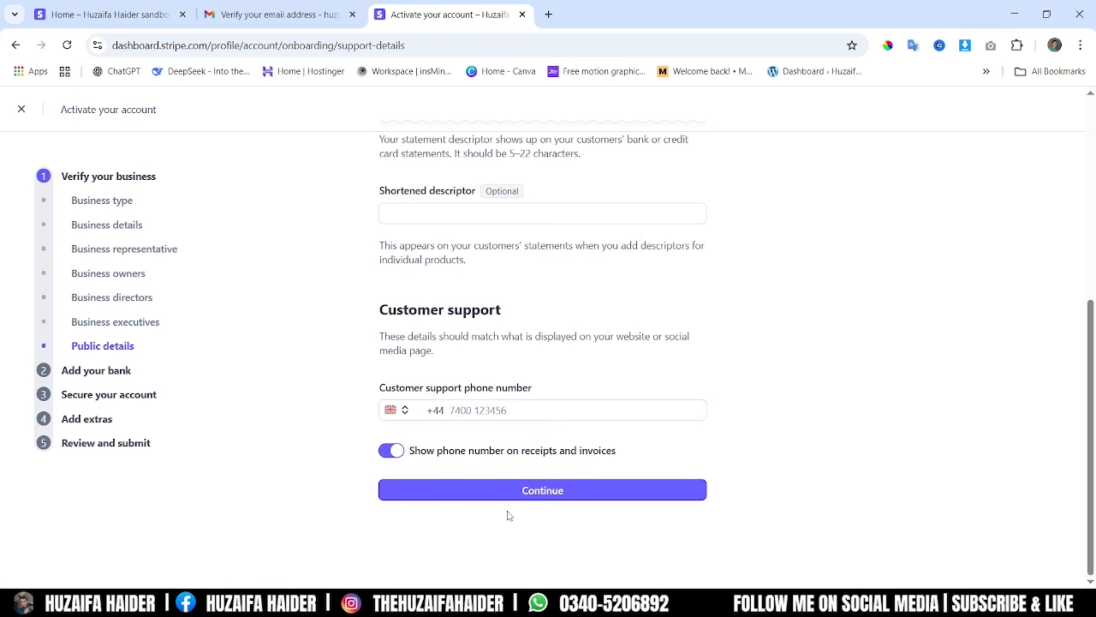
Examine the payout account form's currency, country, bank details and payout schedule, then proceed to two-step authentication
left_click(105, 376)
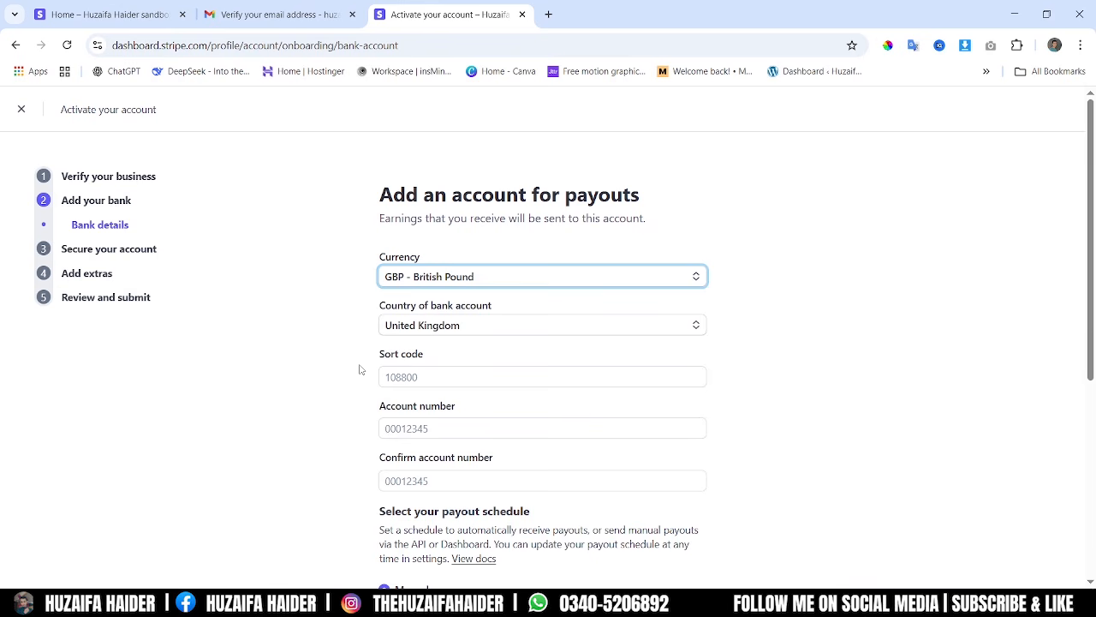
scroll(360, 369, "down", 1)
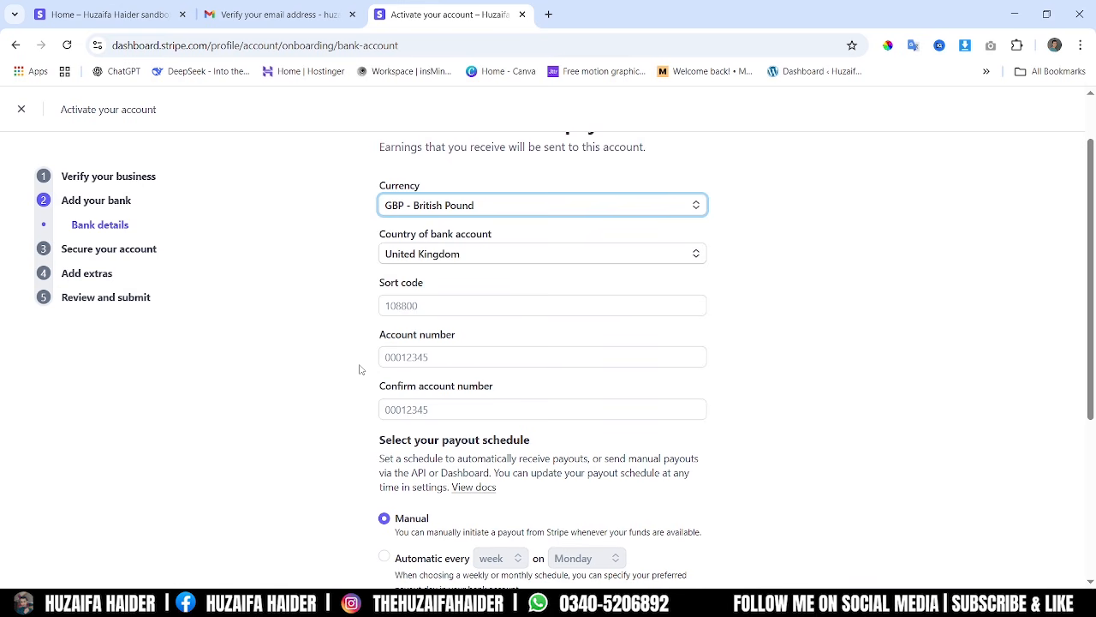
scroll(360, 369, "down", 4)
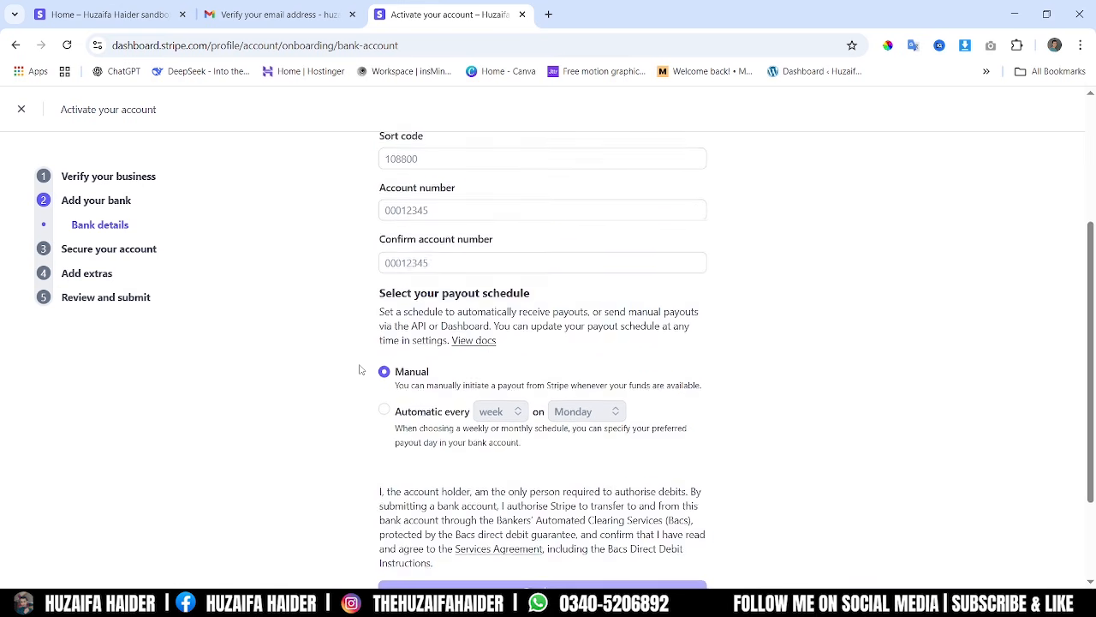
scroll(372, 459, "up", 3)
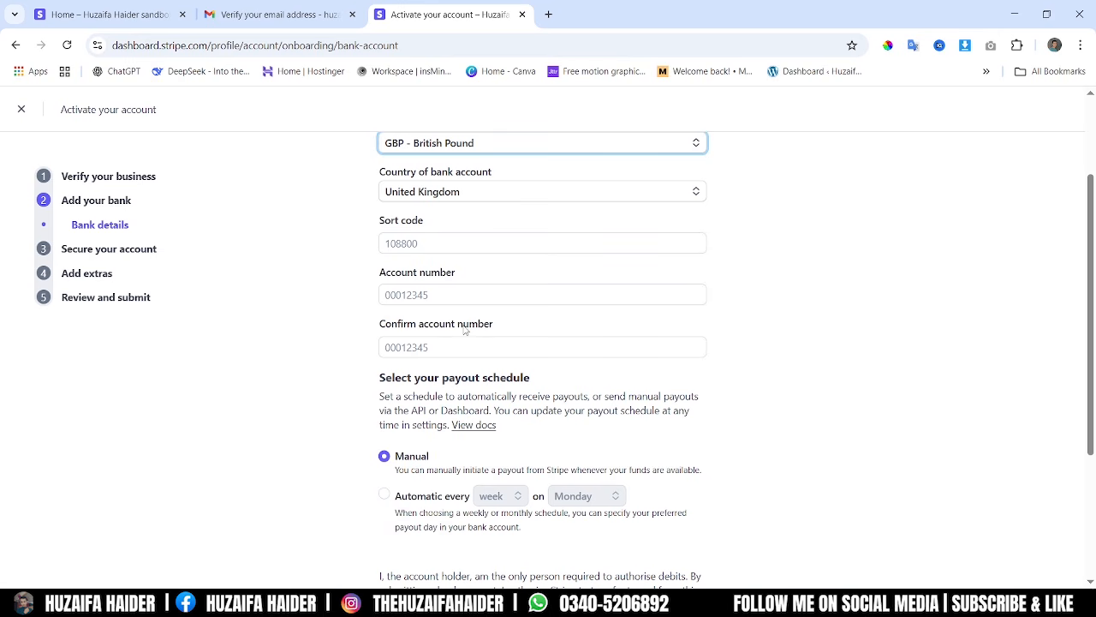
scroll(437, 336, "down", 2)
scroll(393, 324, "down", 1)
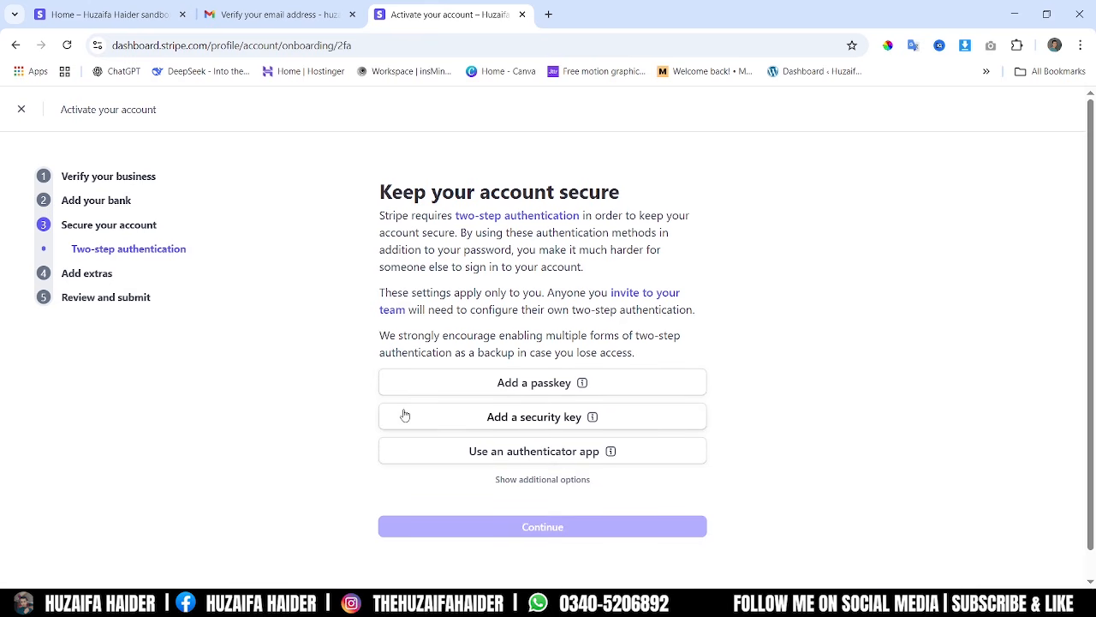
Skip the tax calculation and decline the climate contributions to reach the Review and submit summary
left_click(74, 279)
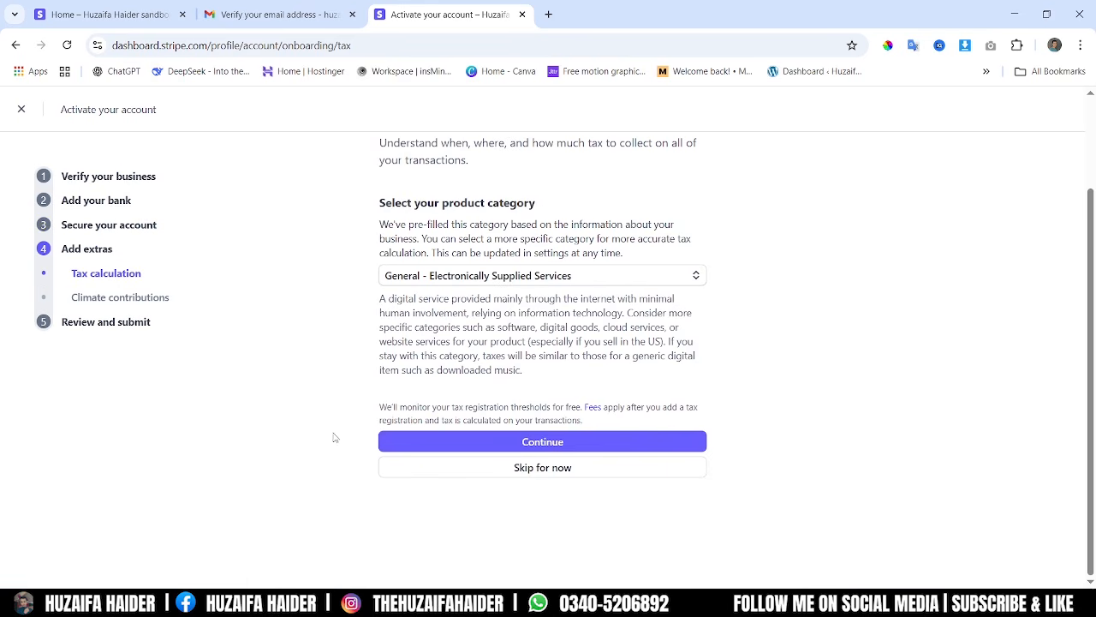
left_click(450, 469)
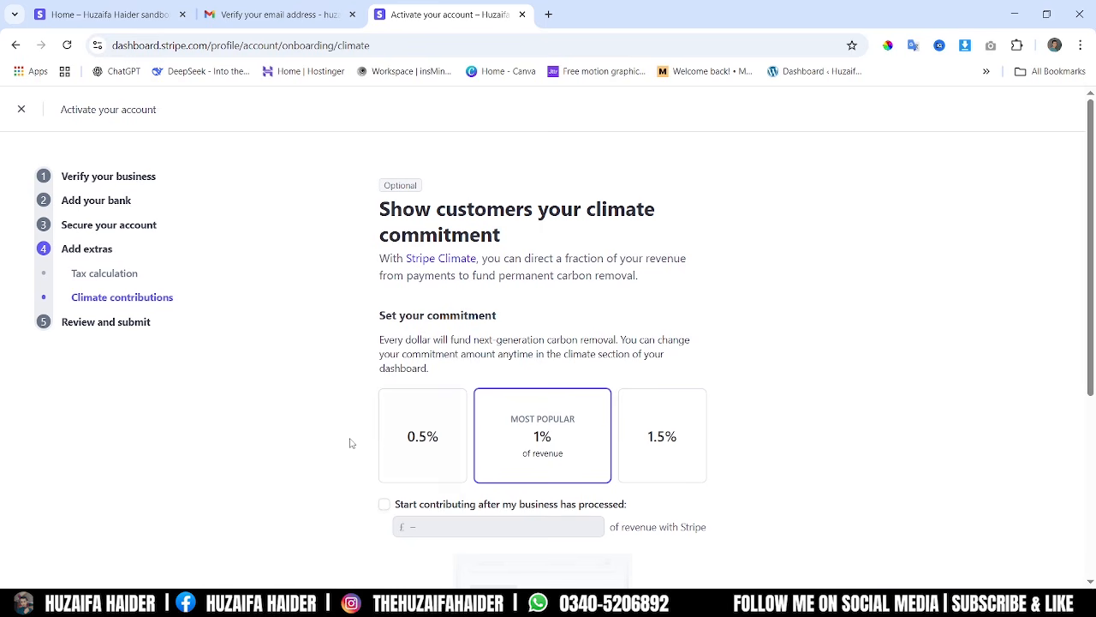
scroll(350, 443, "down", 4)
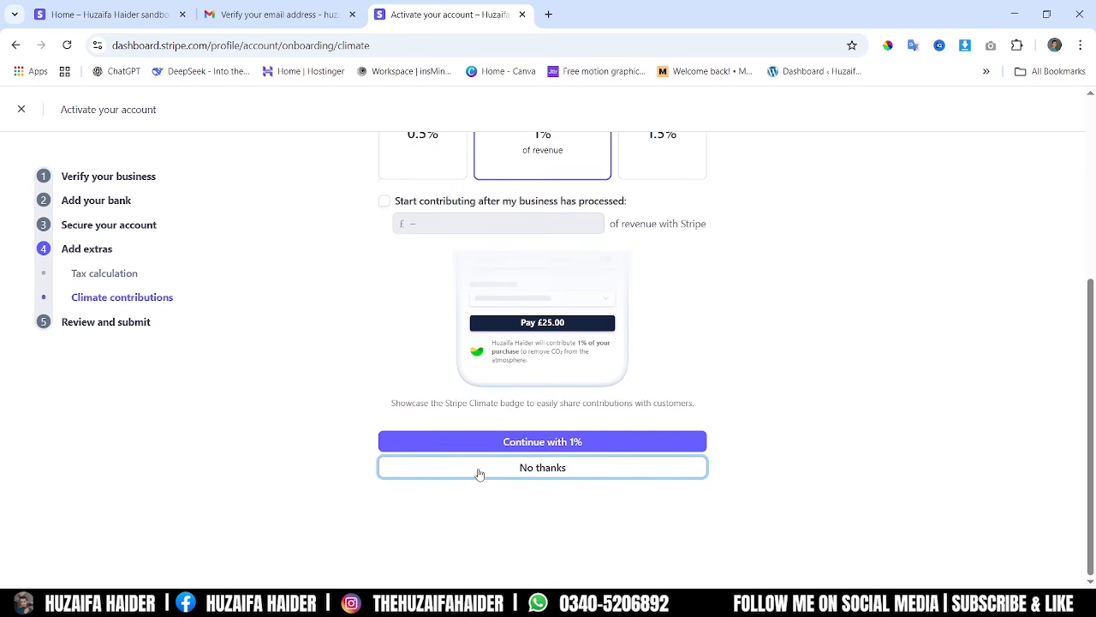
left_click(479, 474)
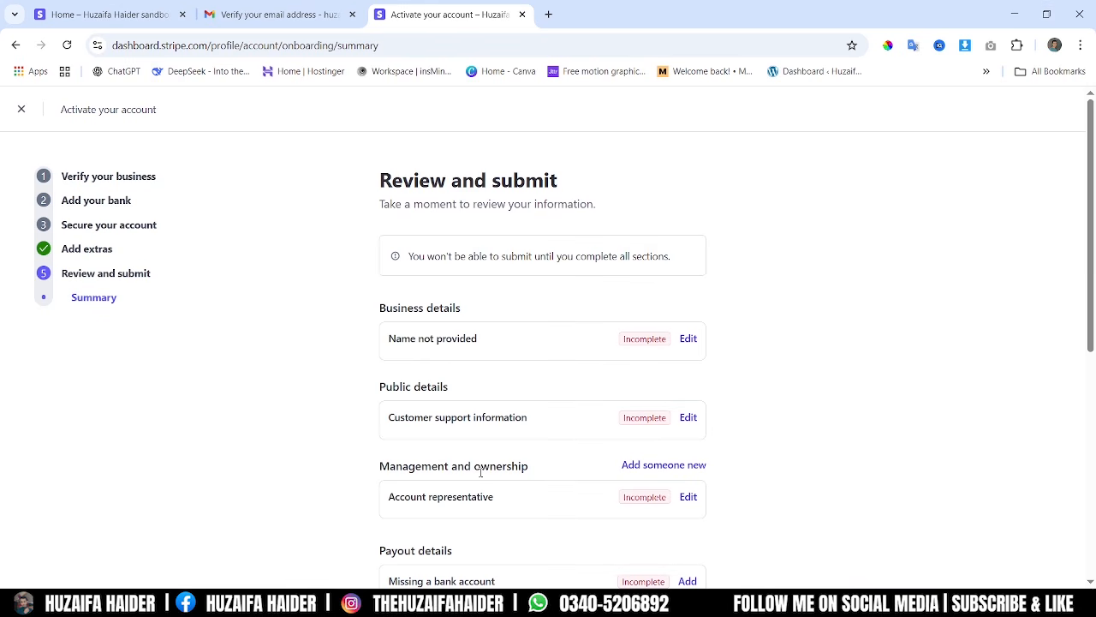
scroll(479, 467, "down", 1)
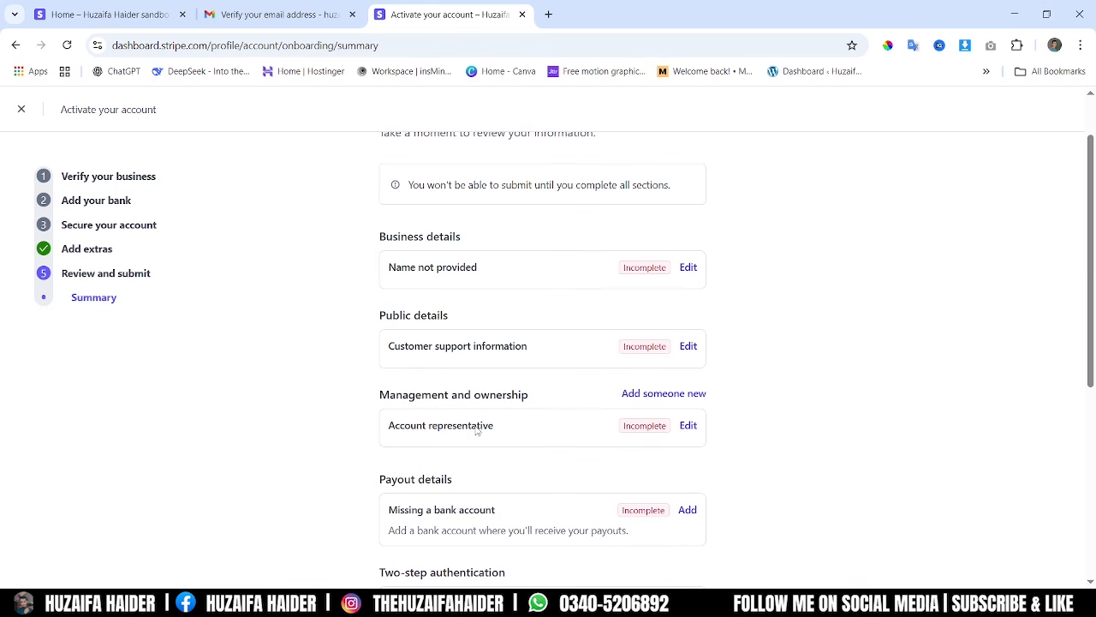